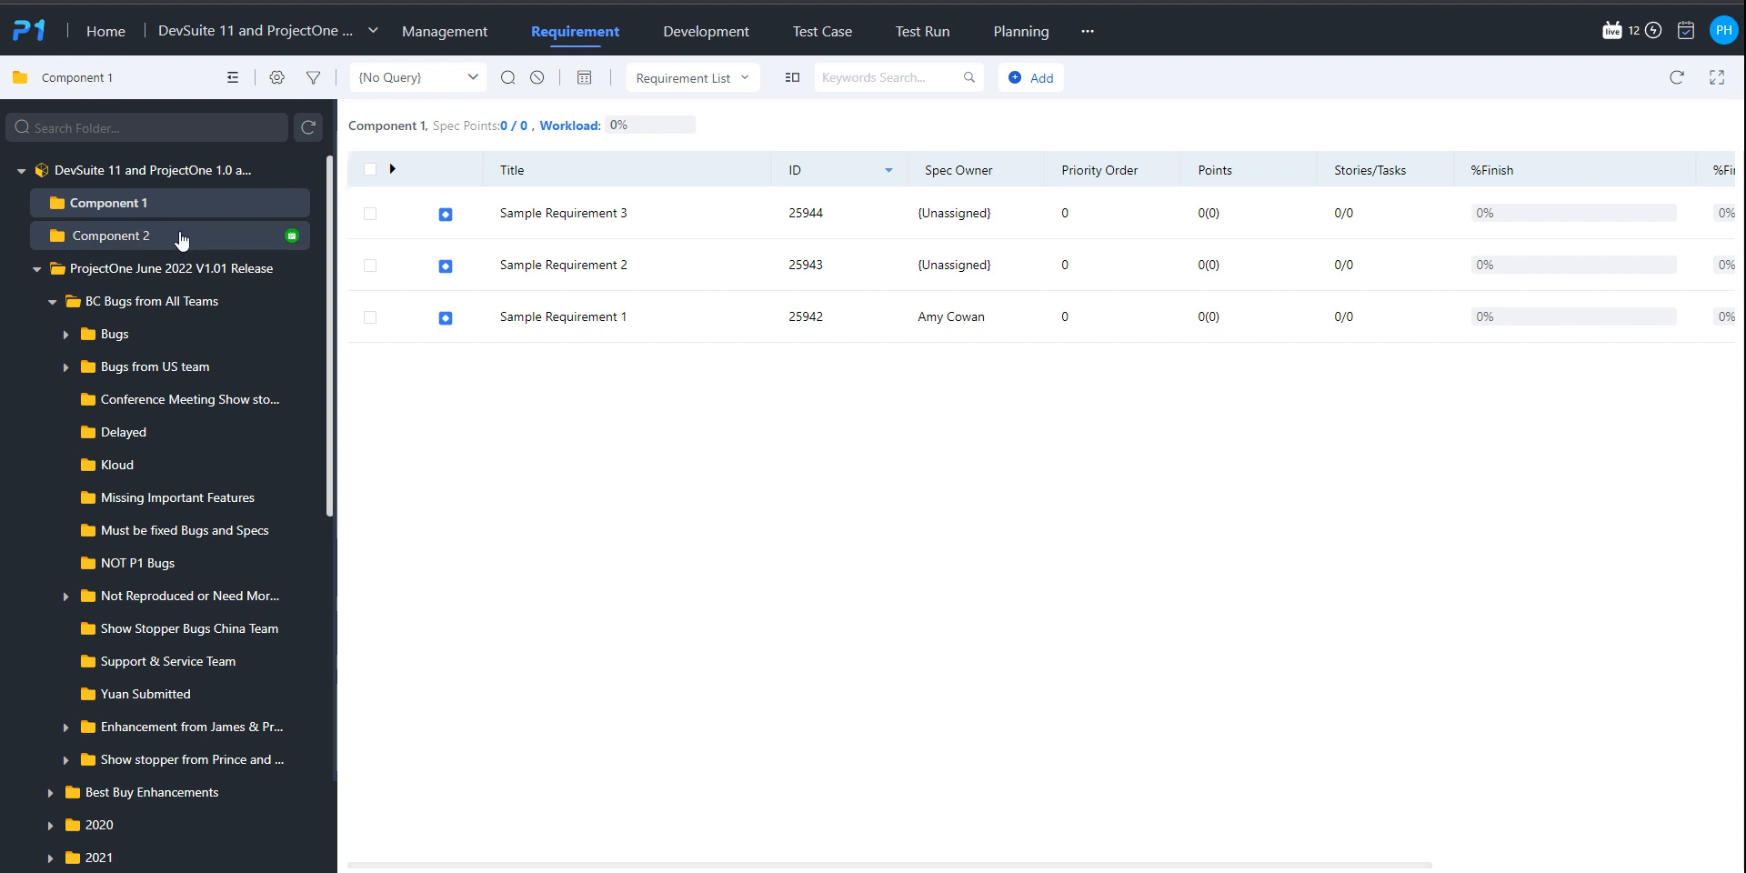
- Create a Roadmap Month folder named Roadmap under Component 1, supporting a month range from August to December 2023
click(179, 208)
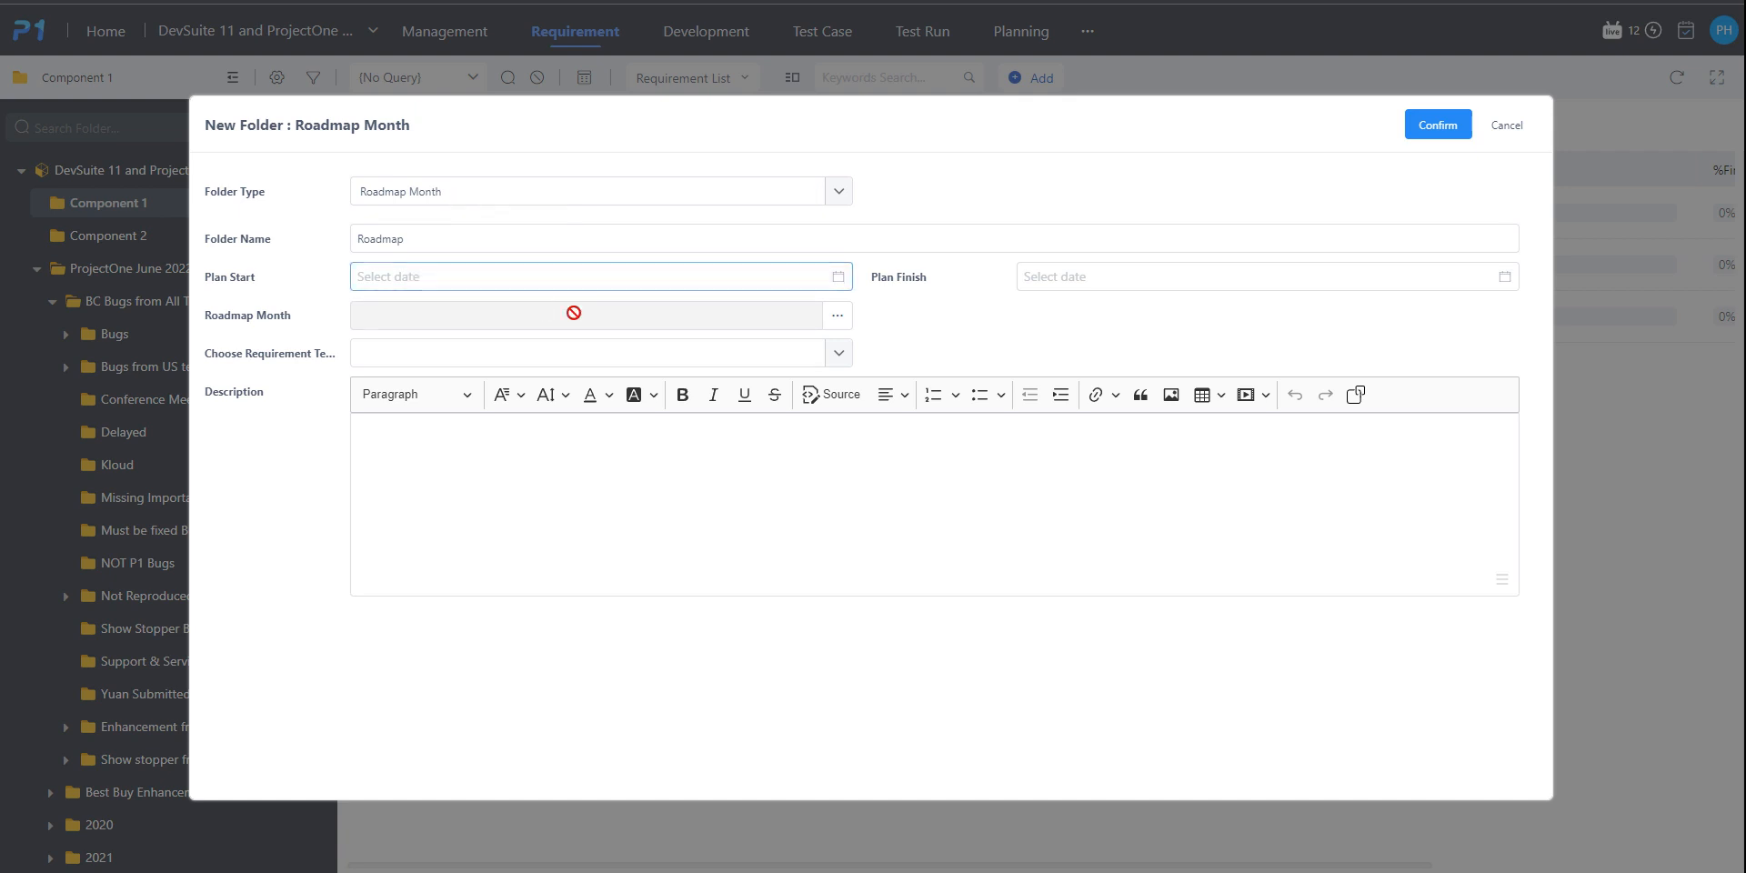
click(837, 318)
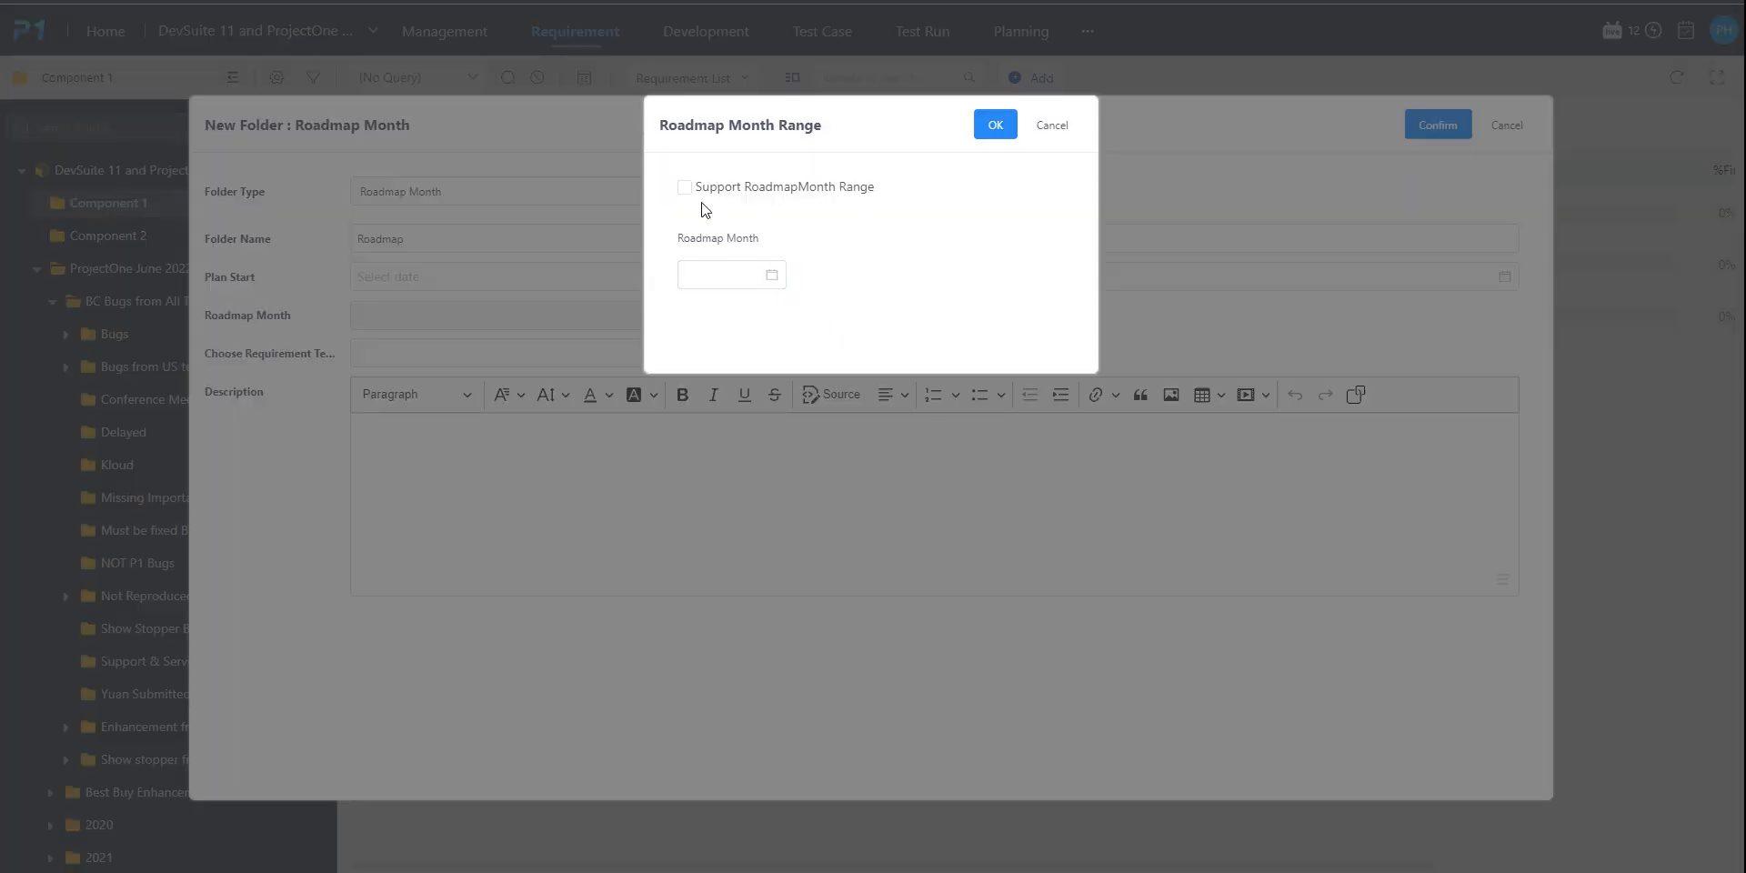
click(708, 193)
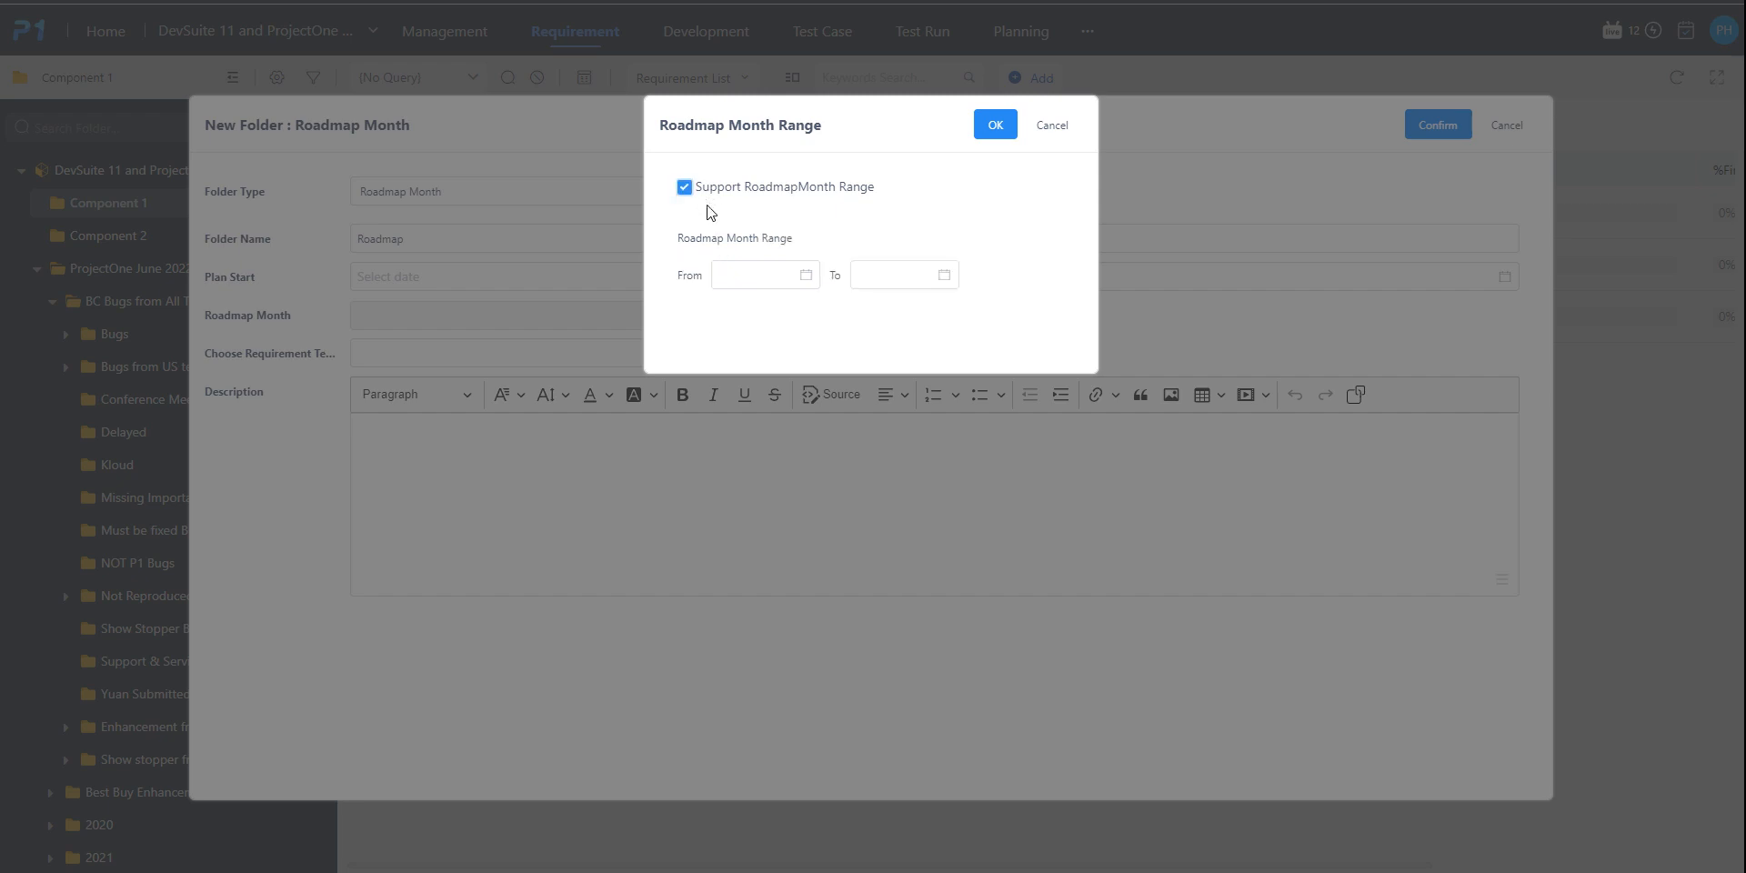
click(791, 273)
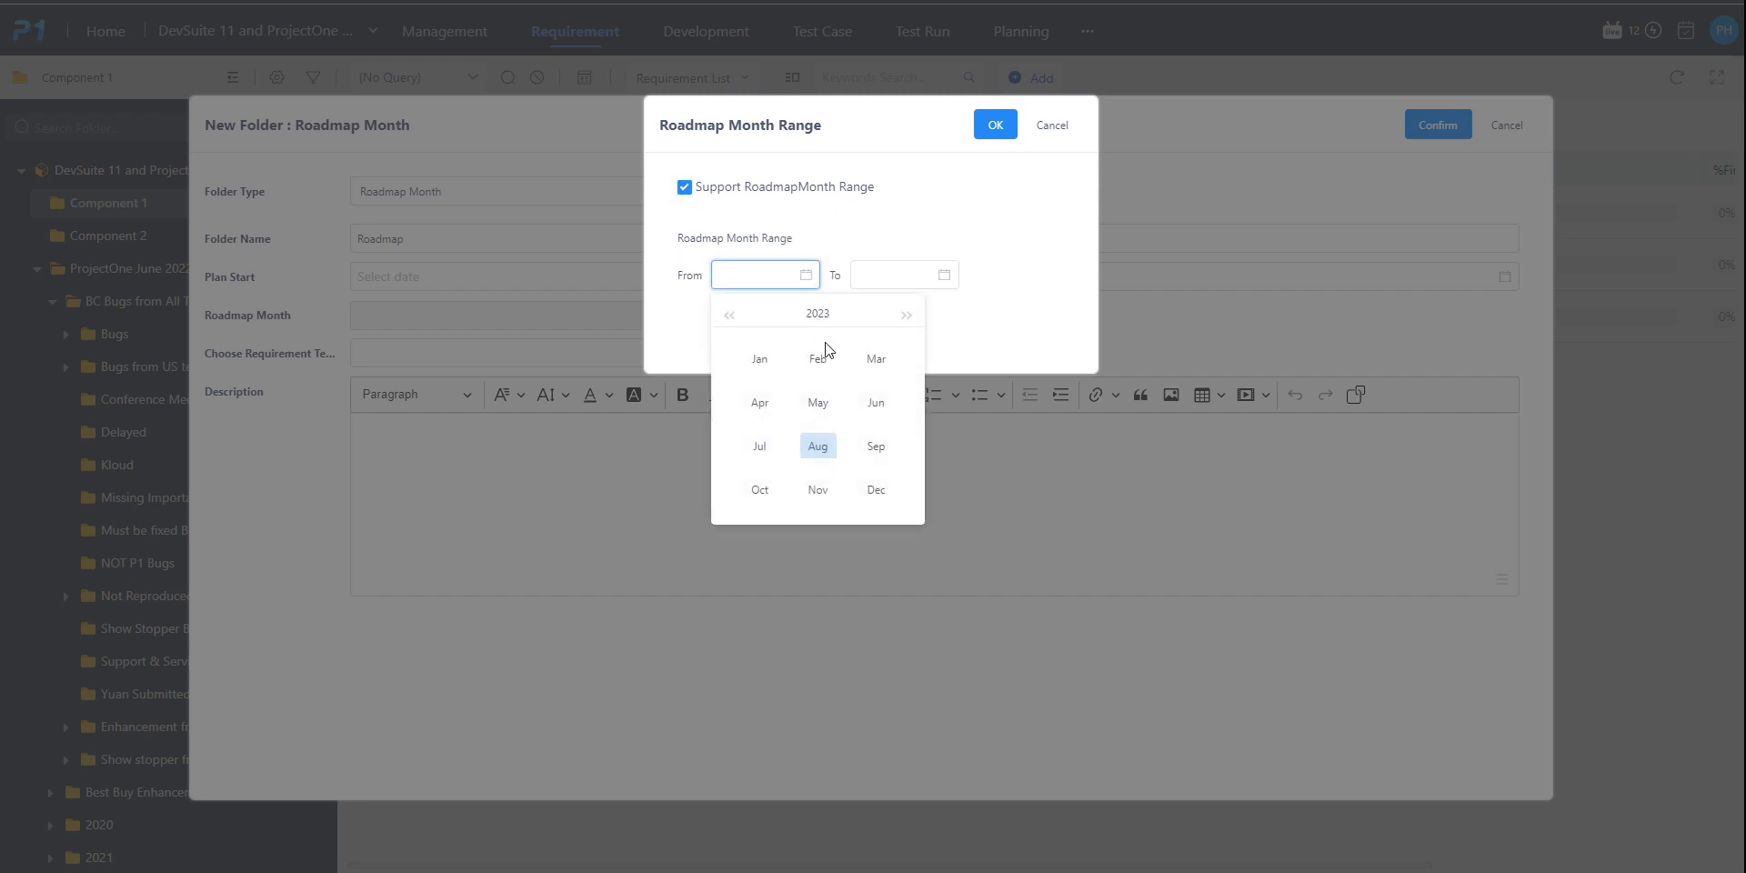
click(823, 423)
click(937, 276)
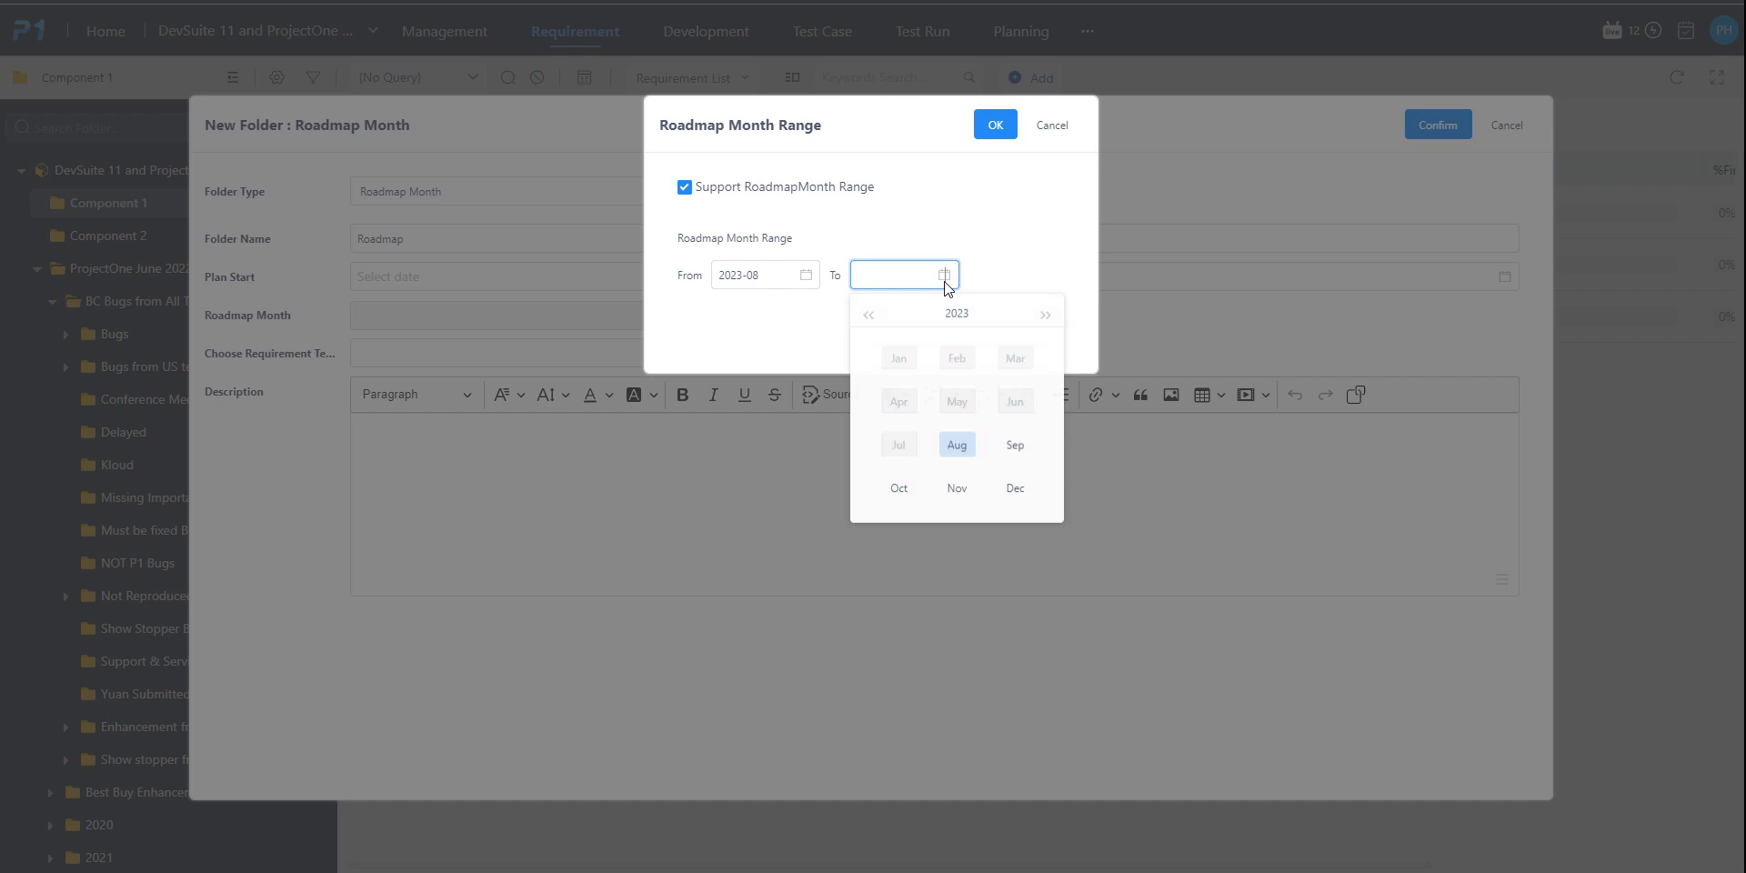
click(1012, 482)
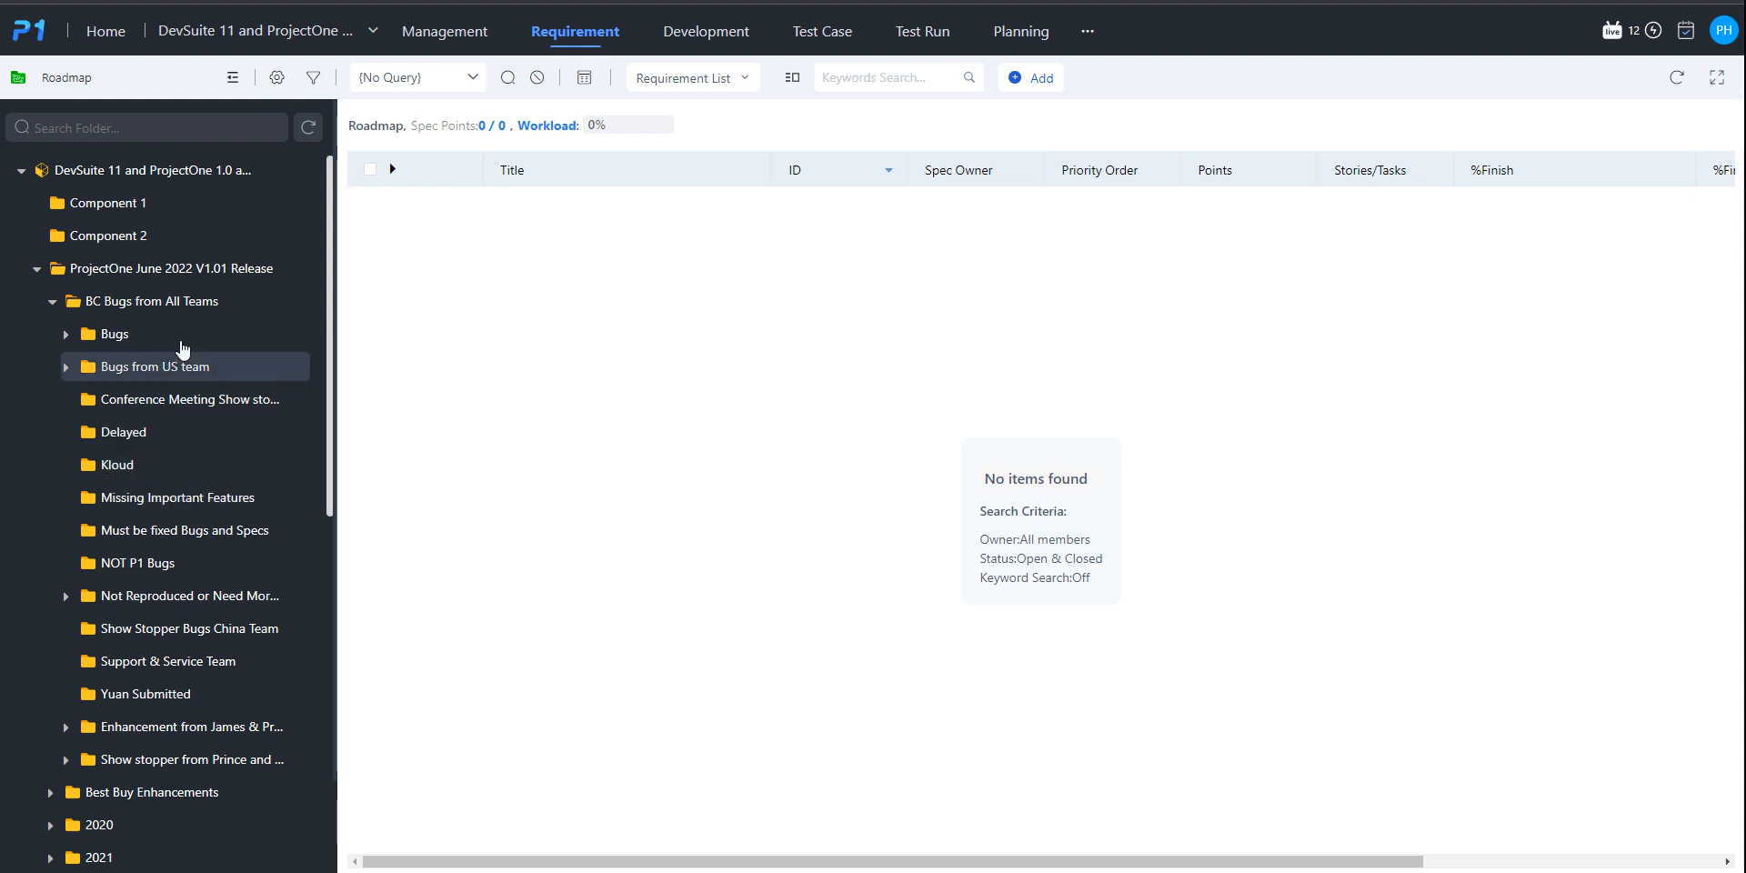
- Insert roadmap months under the Component 1 folder
right_click(169, 265)
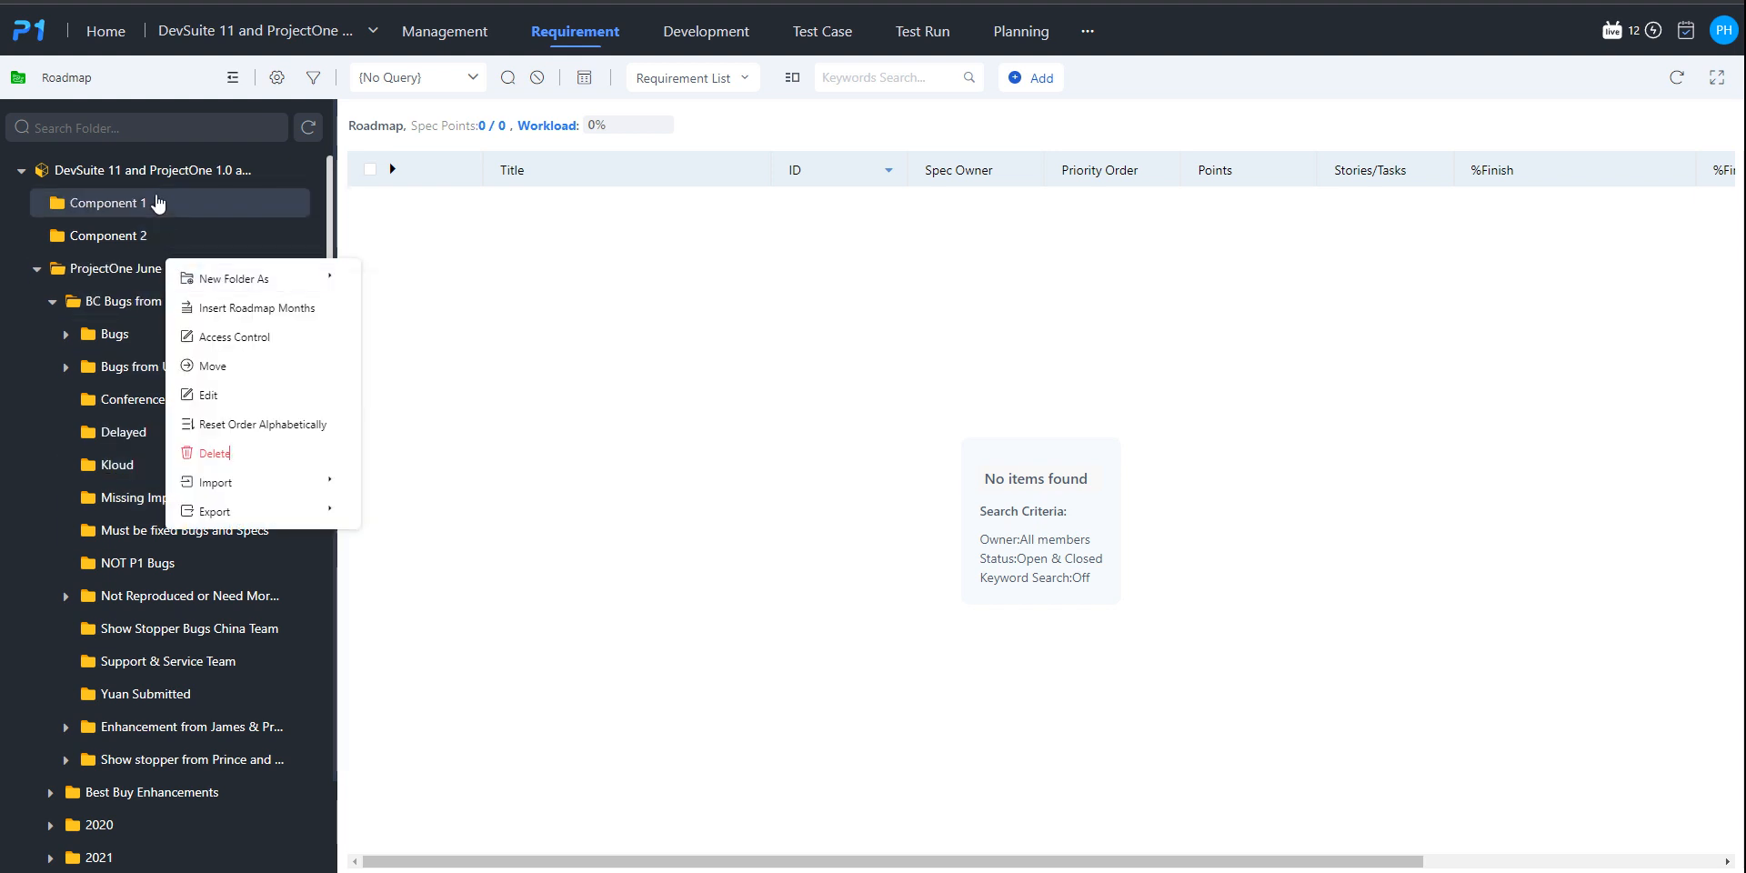
right_click(158, 201)
click(276, 241)
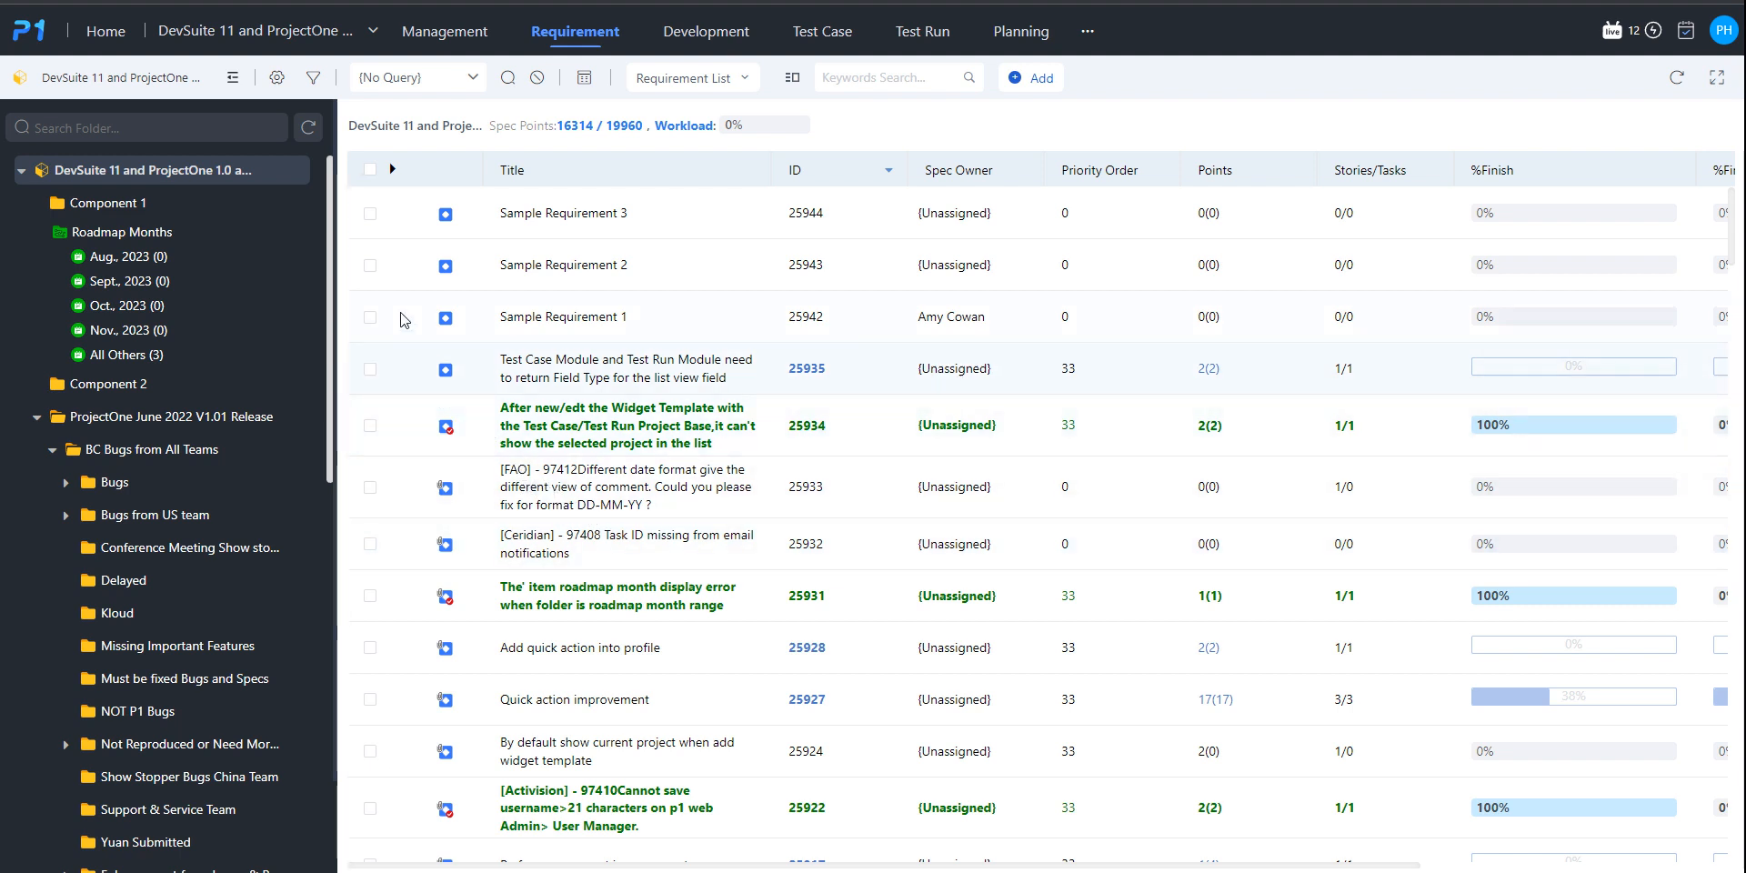
- Move Sample Requirements 1, 2 and 3 into the Sept. 2023 roadmap month of Component 1
click(371, 318)
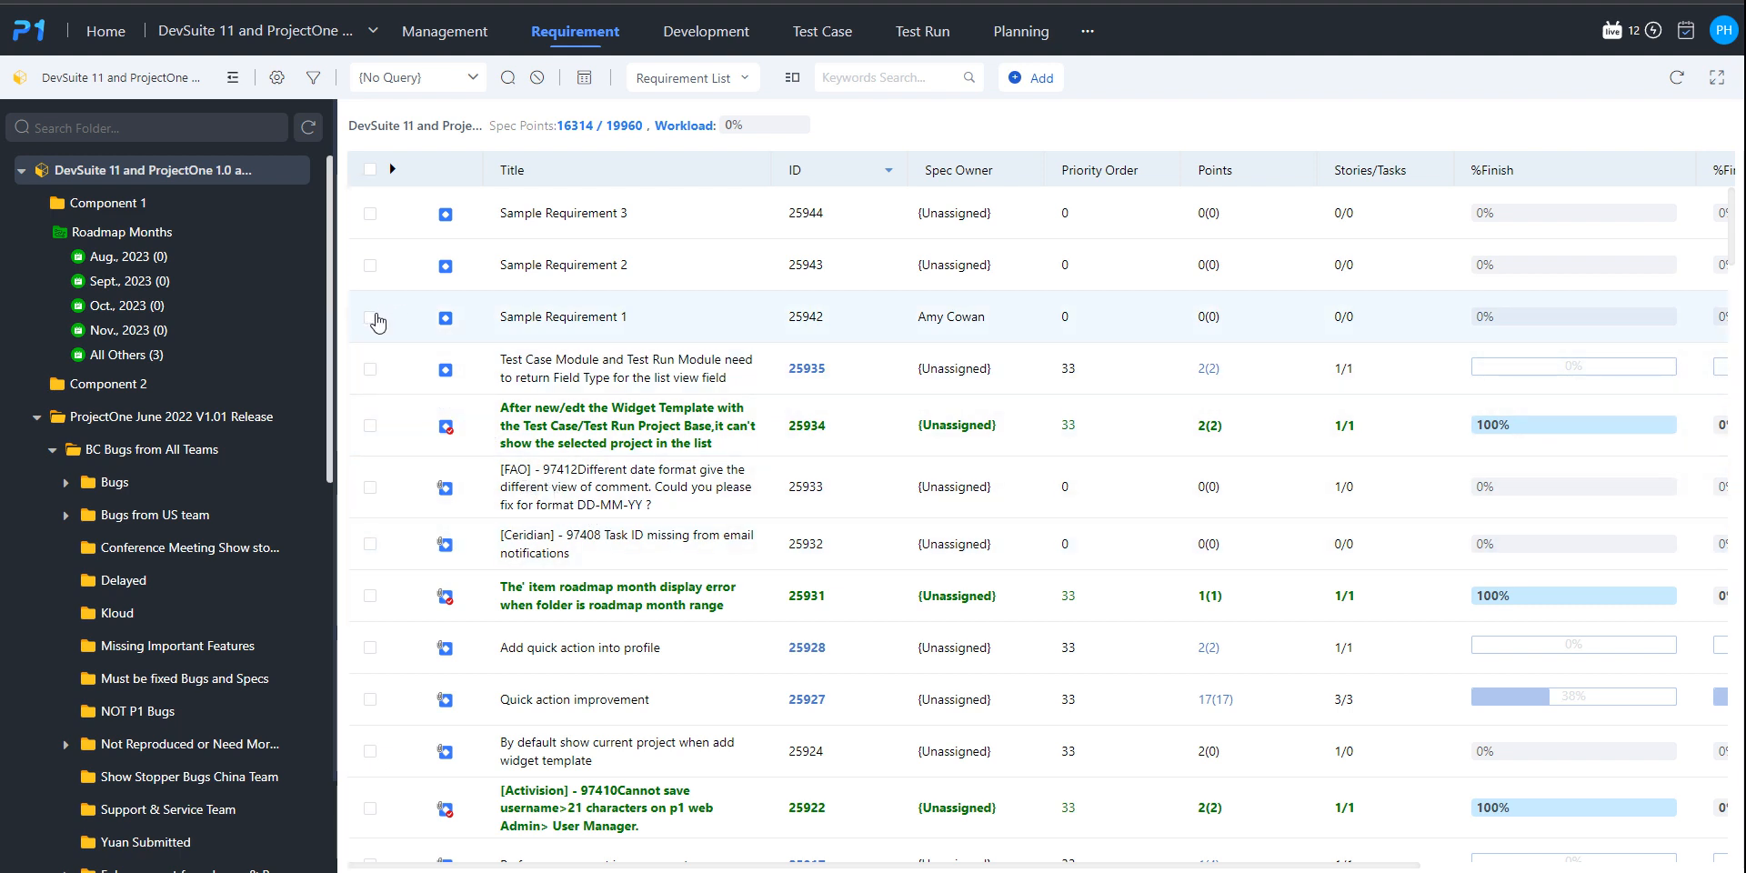
click(372, 266)
click(370, 214)
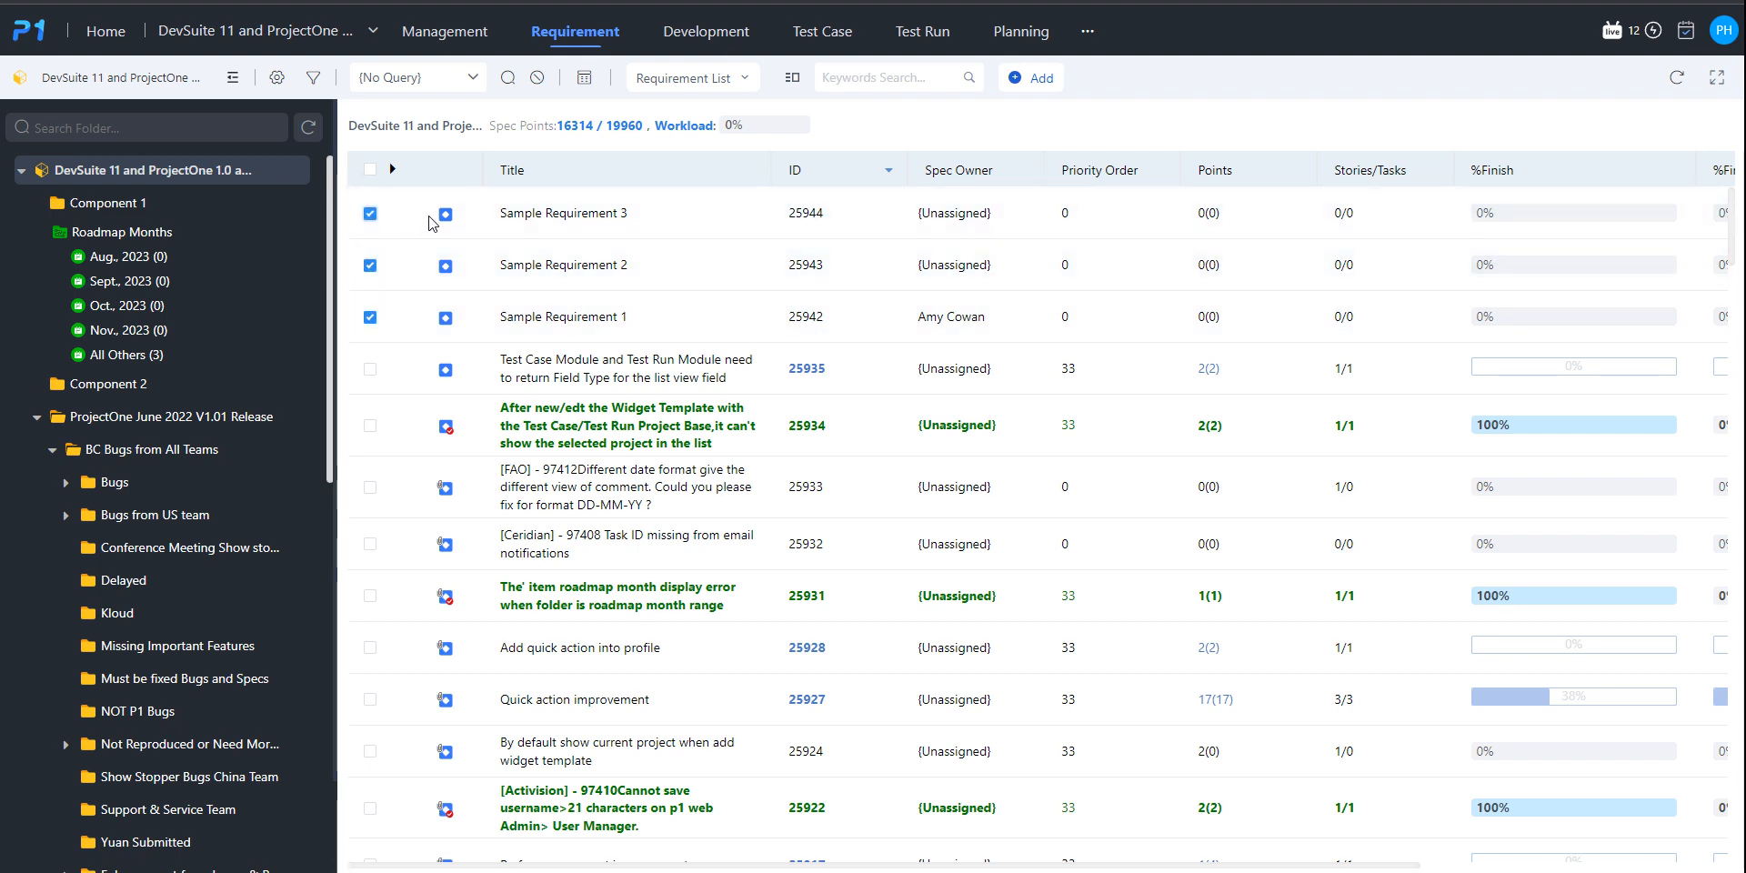
drag(431, 224, 117, 280)
click(1017, 236)
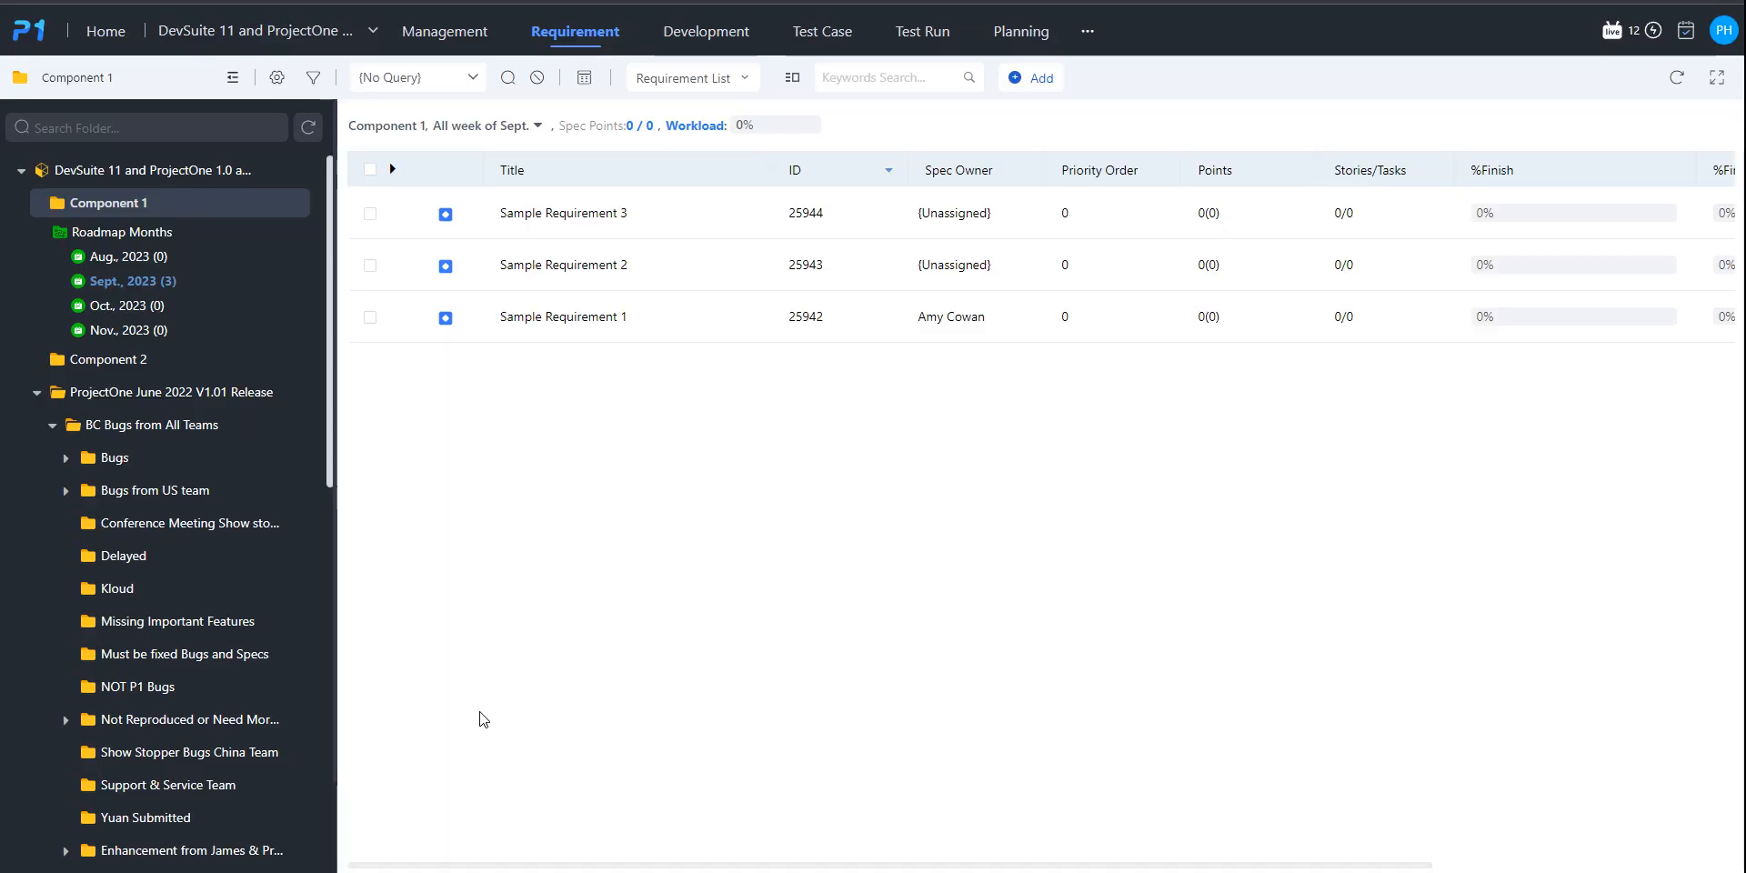
- Review the requirements in Component 1's October, August and September 2023 roadmap months, ending on September
click(140, 311)
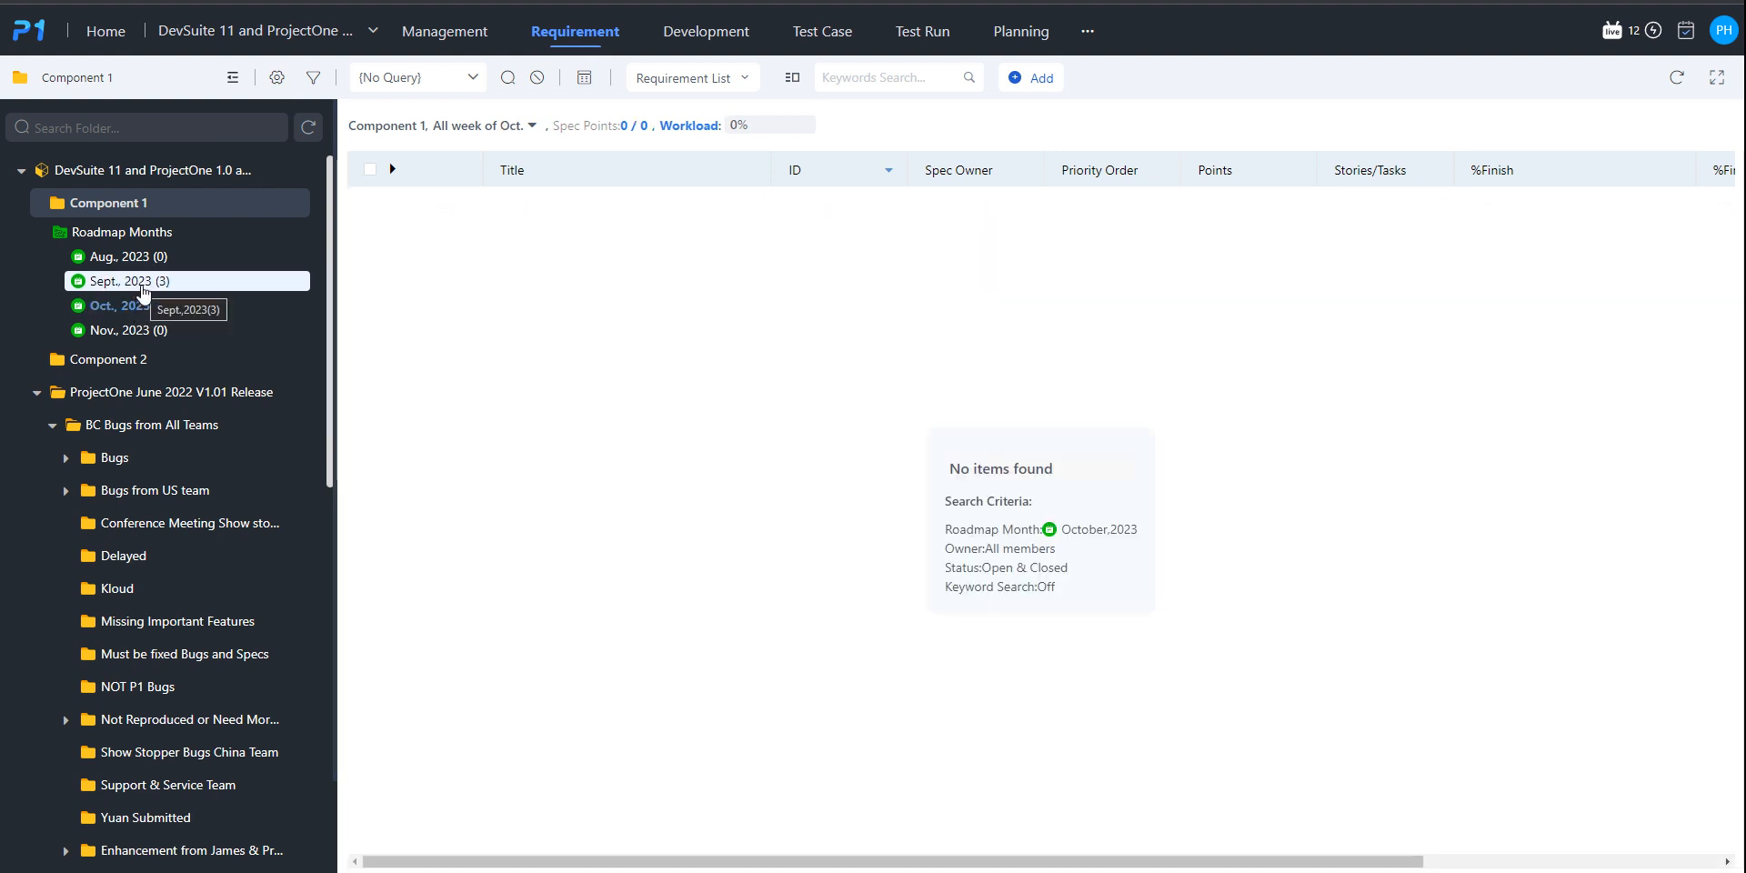
click(143, 289)
click(148, 263)
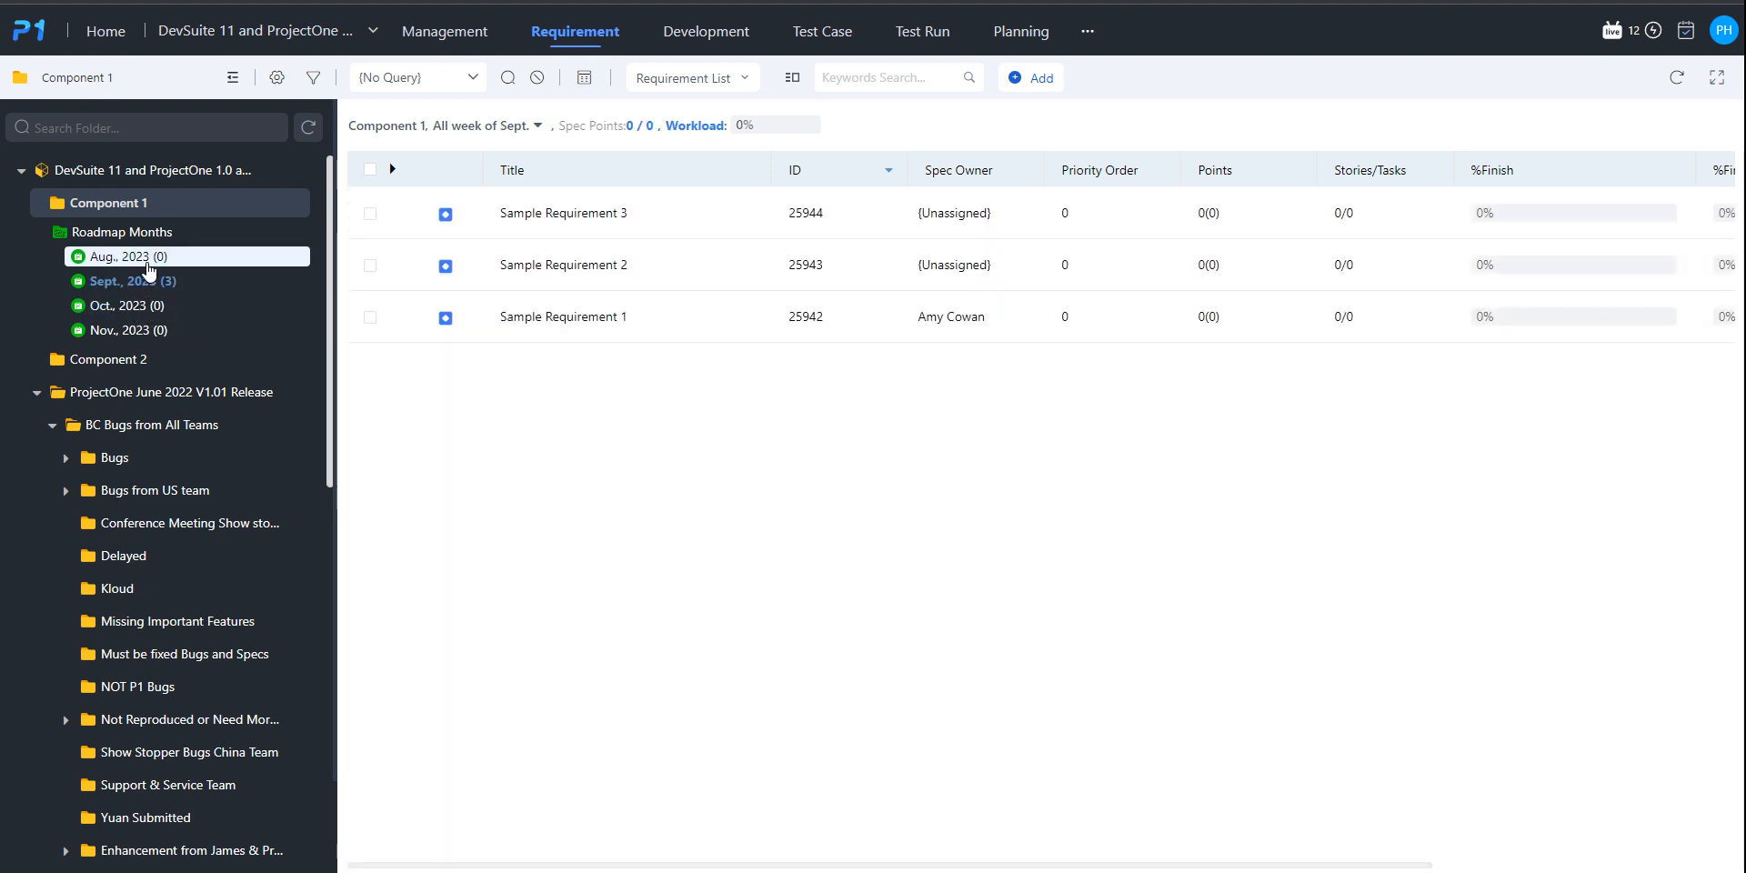
click(146, 283)
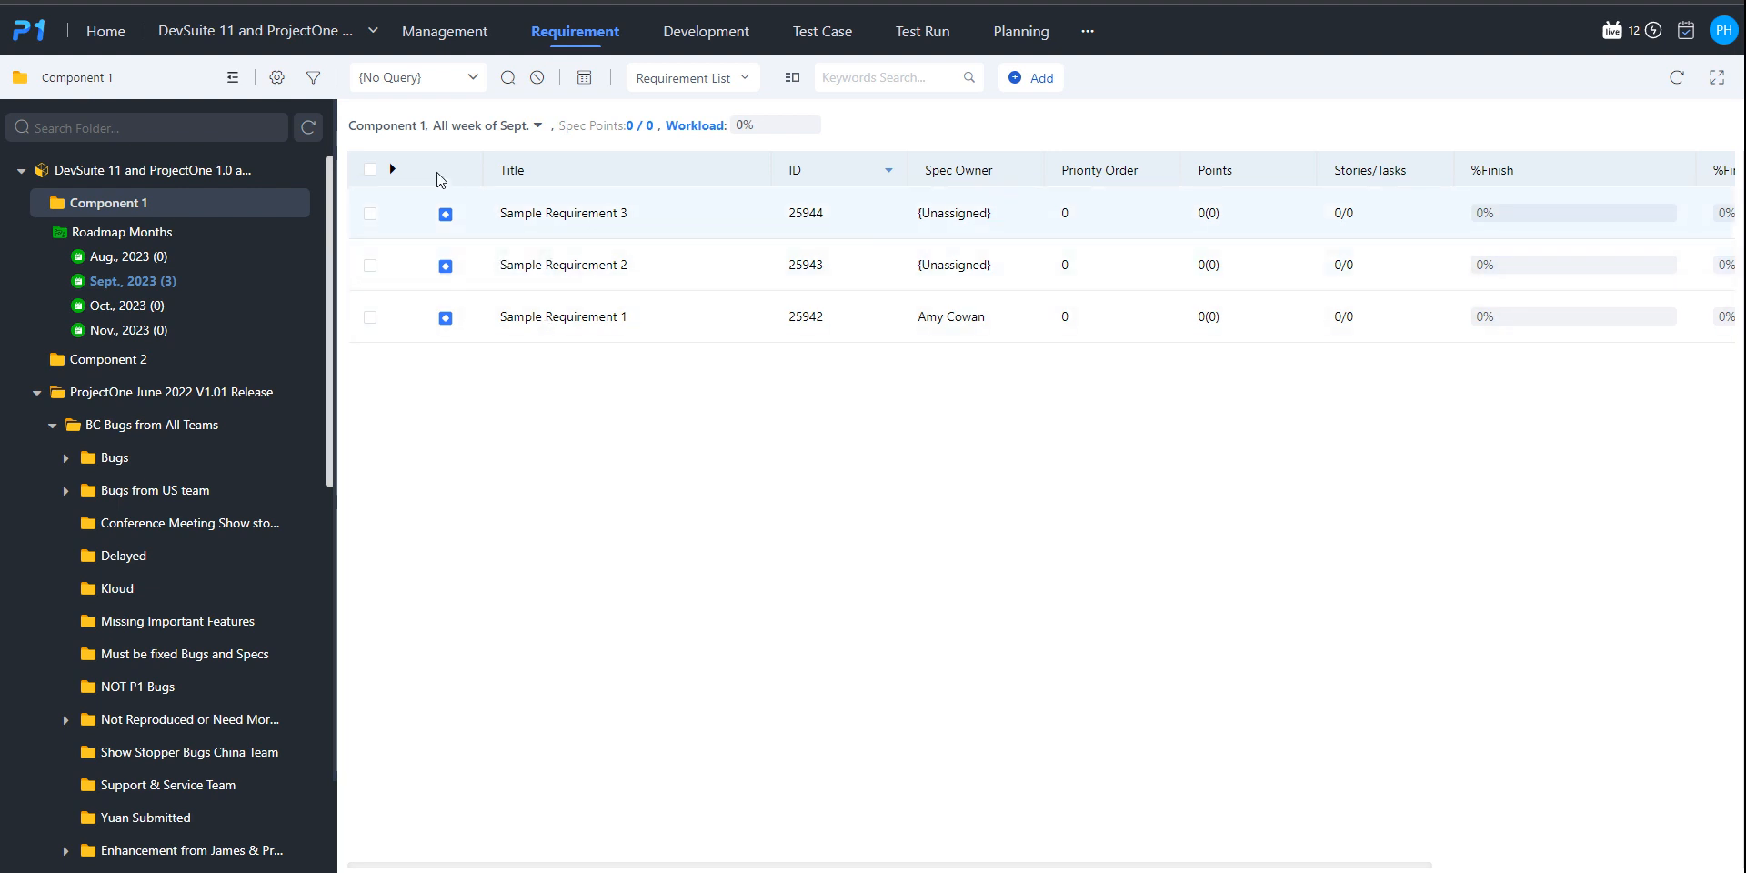
- Customize the requirement list fields so that Roadmap Month comes directly after Spec Owner, and submit the change
click(278, 80)
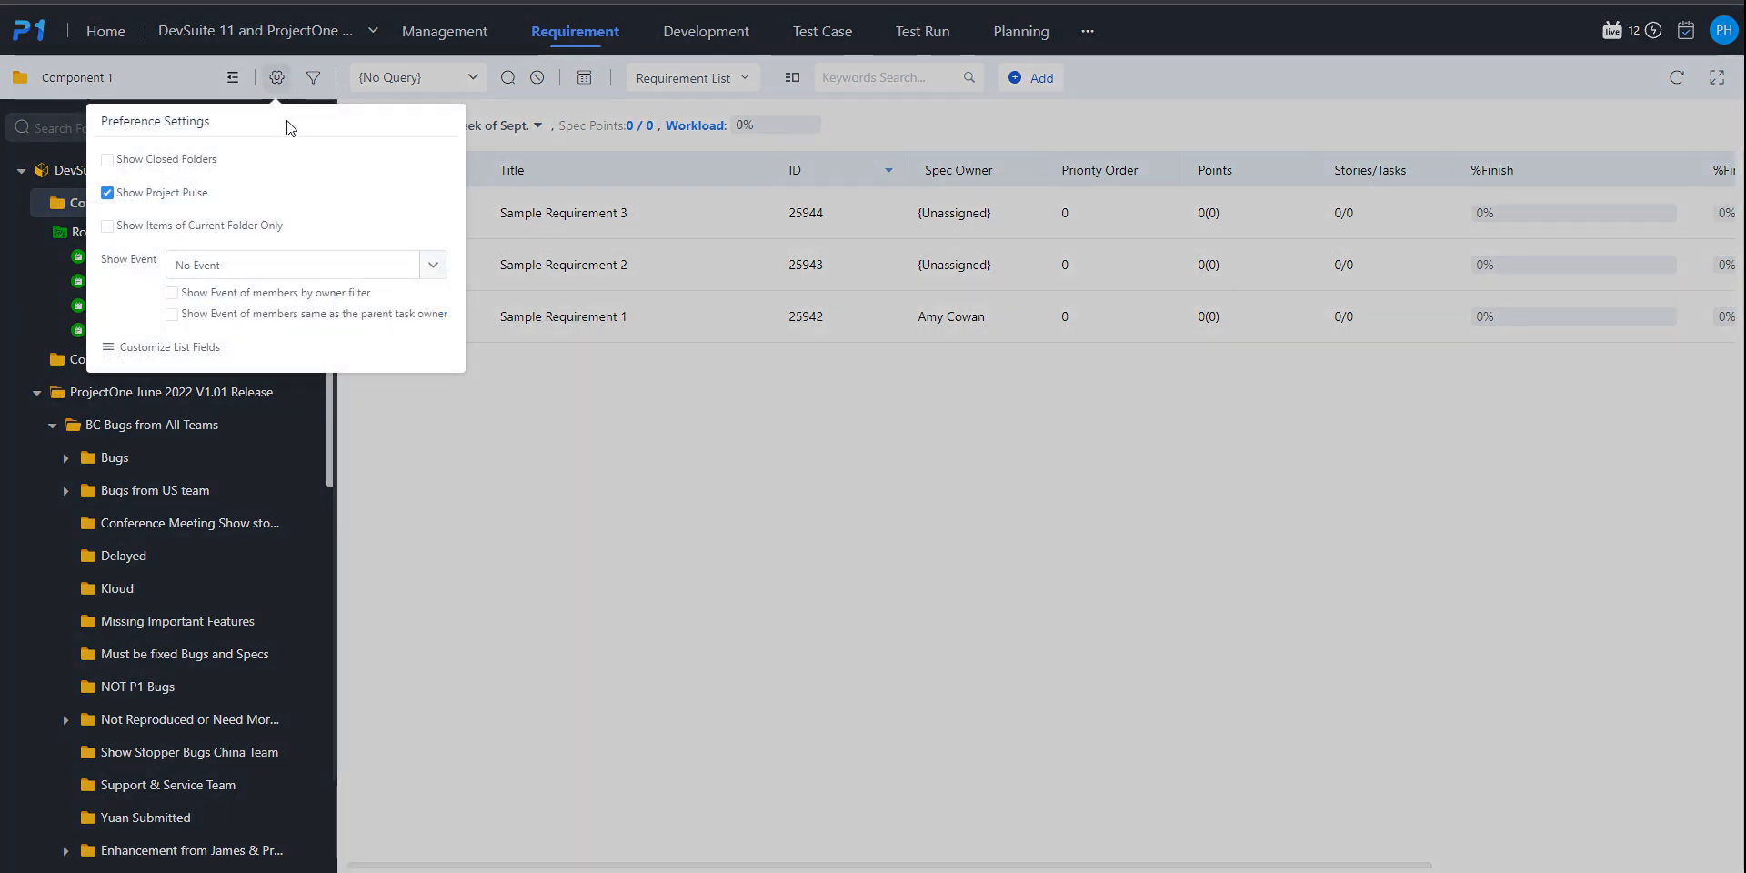
click(181, 346)
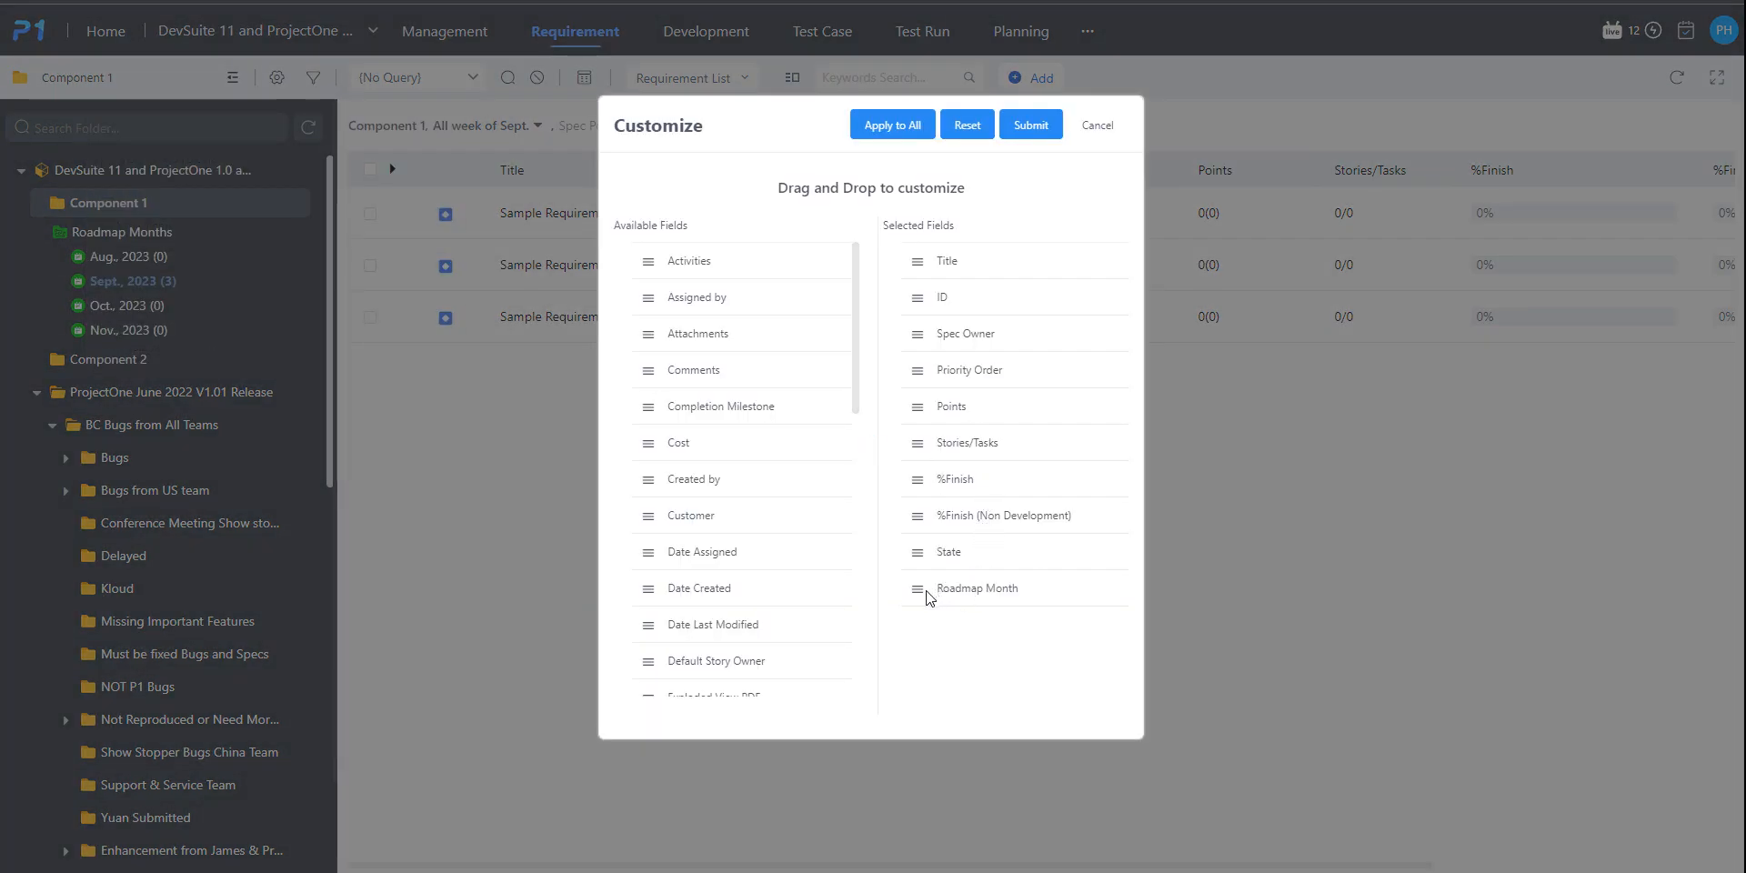
drag(921, 590, 945, 359)
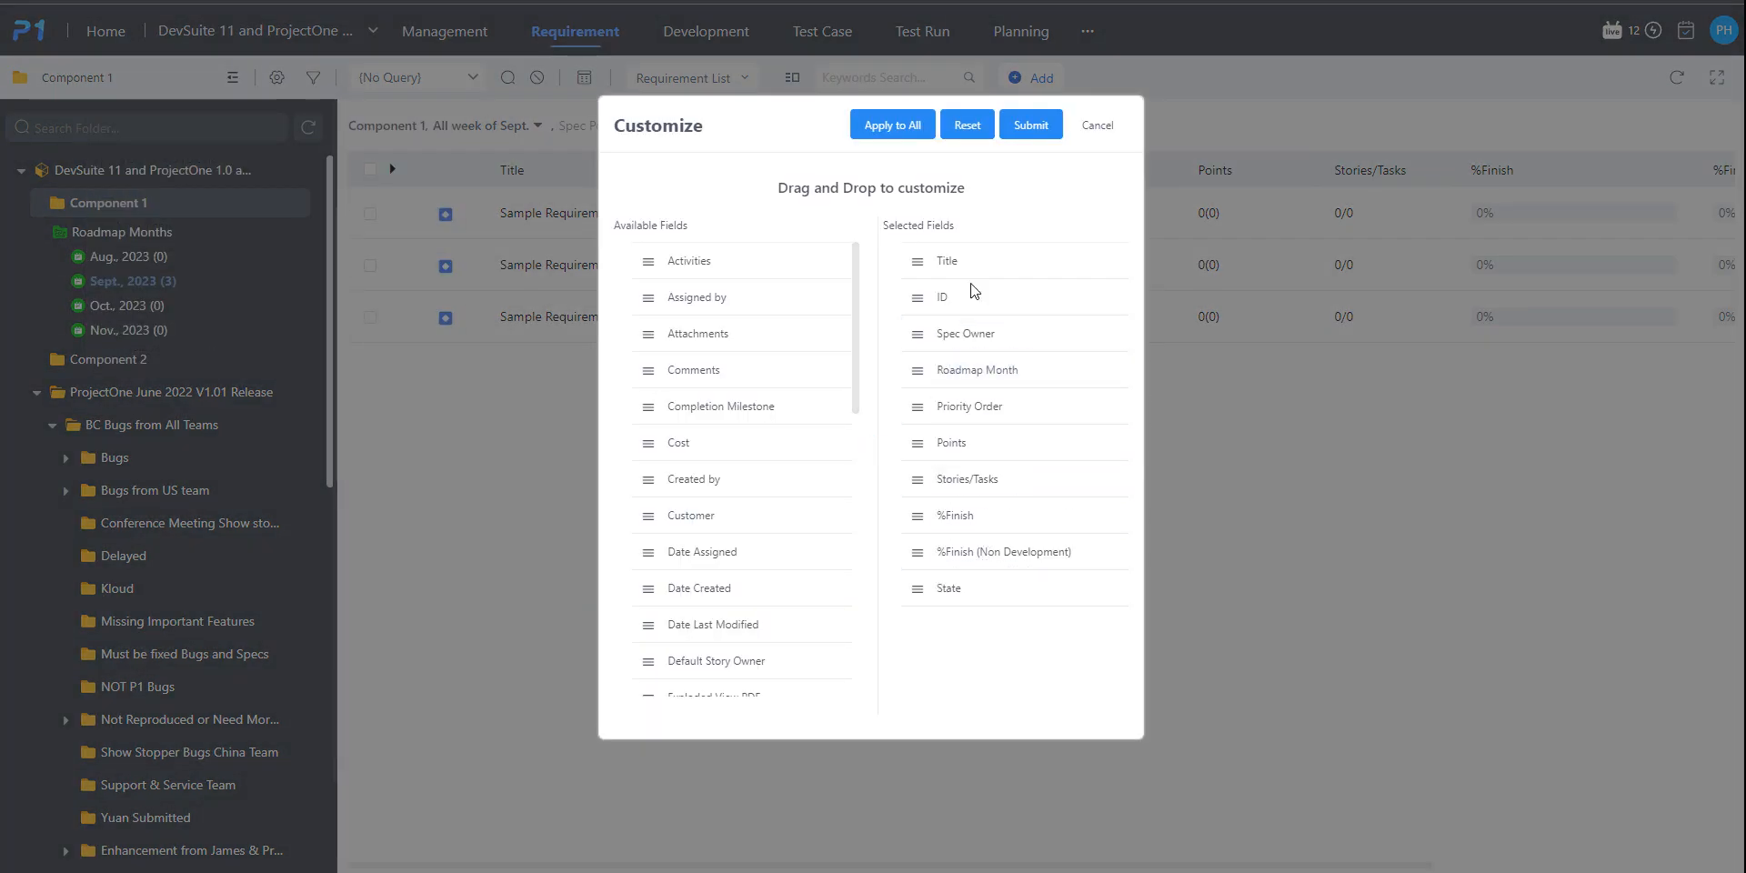
click(1029, 128)
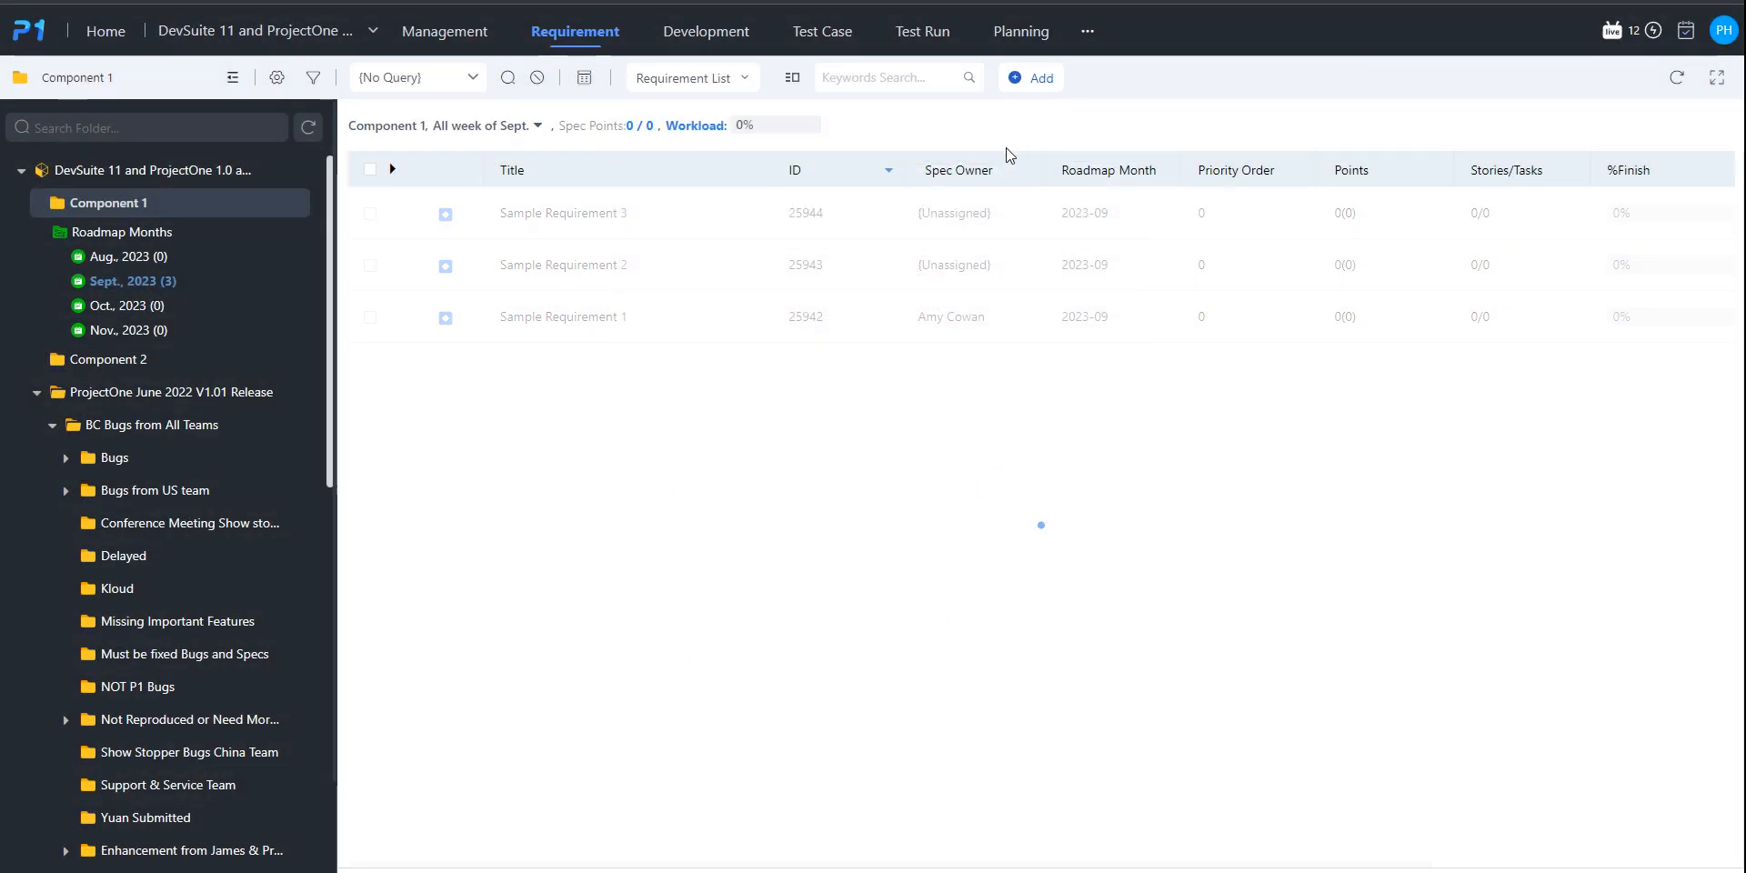
click(1084, 214)
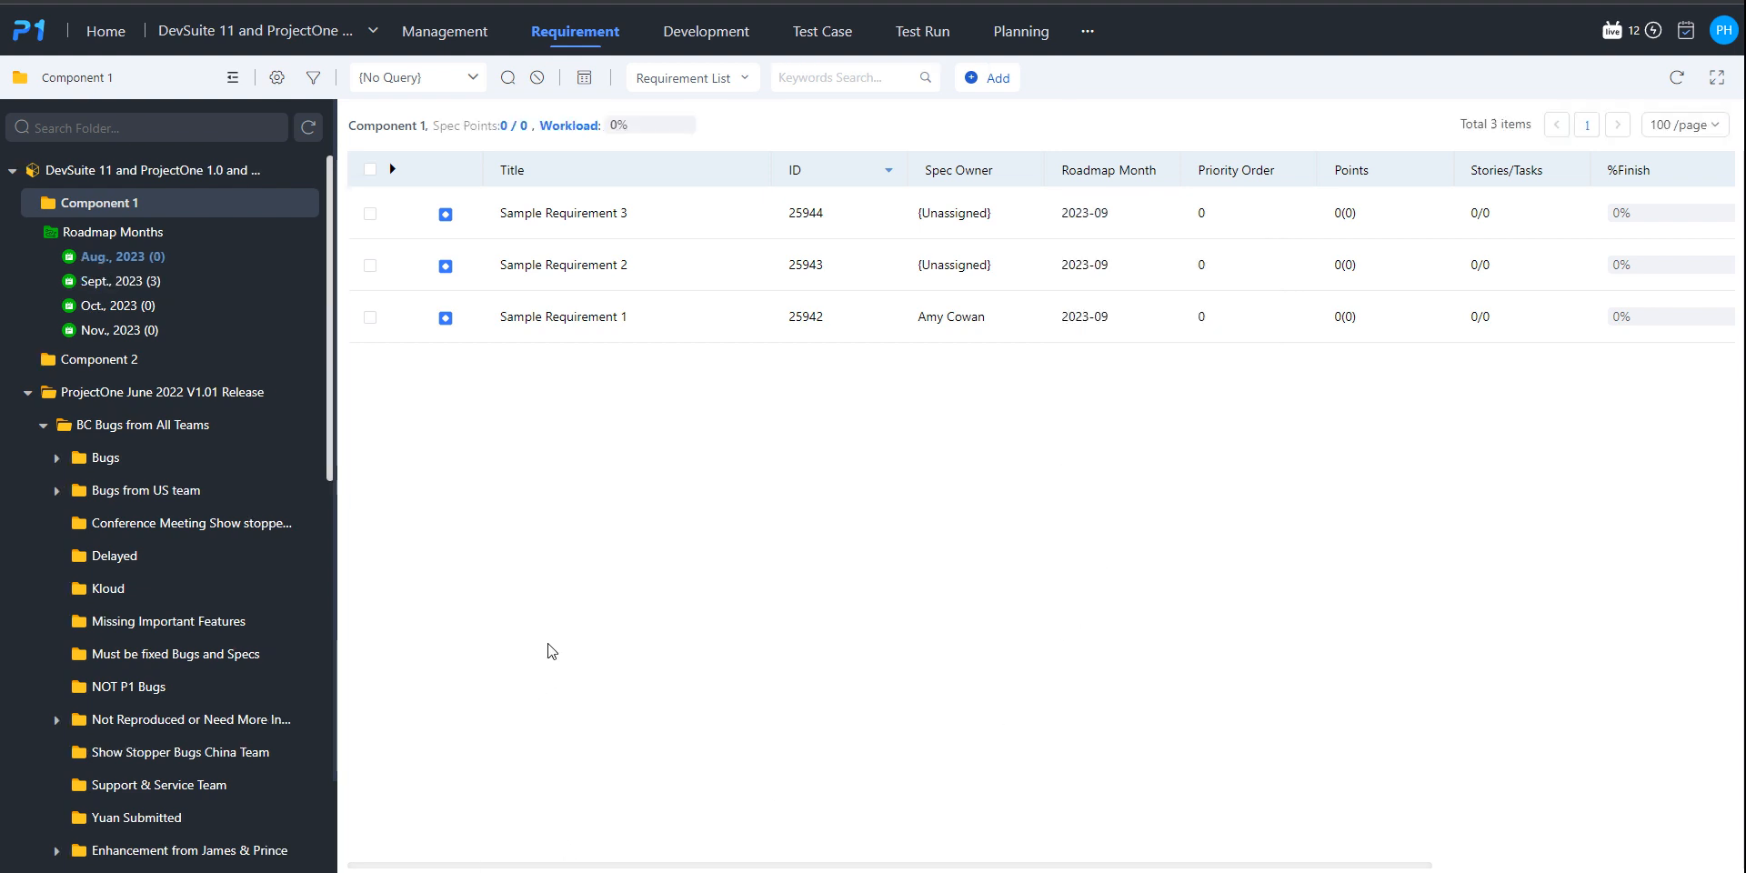
- Select all three sample requirements and change their spec owner to the person who owns Sample Requirement 1
click(370, 213)
click(370, 265)
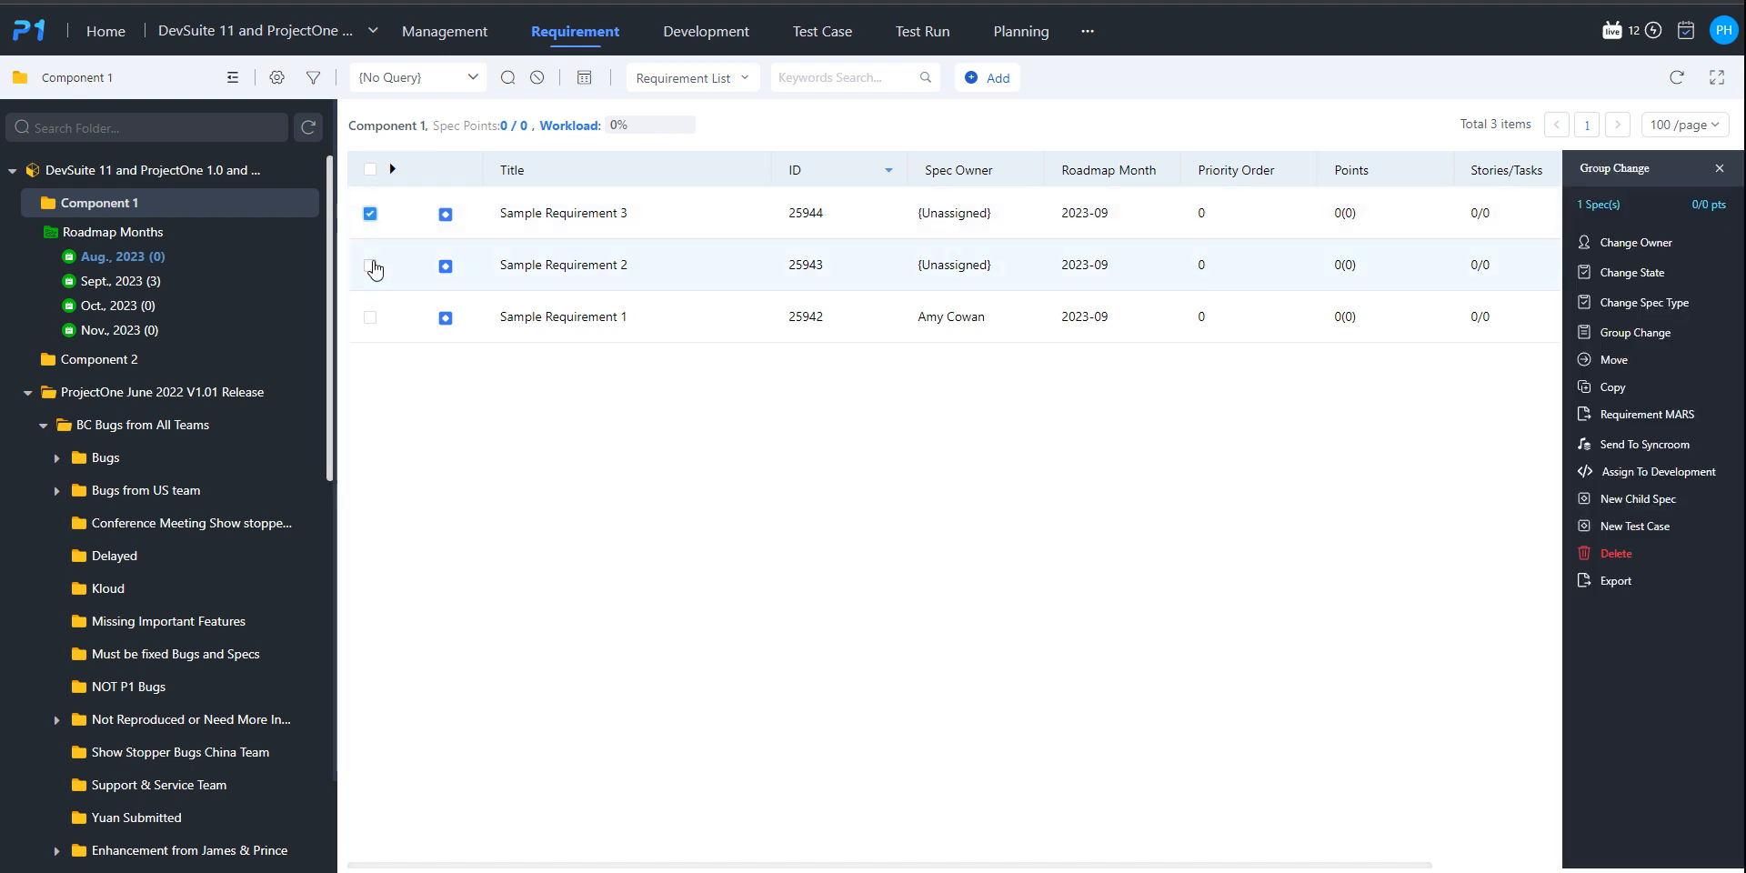
click(370, 317)
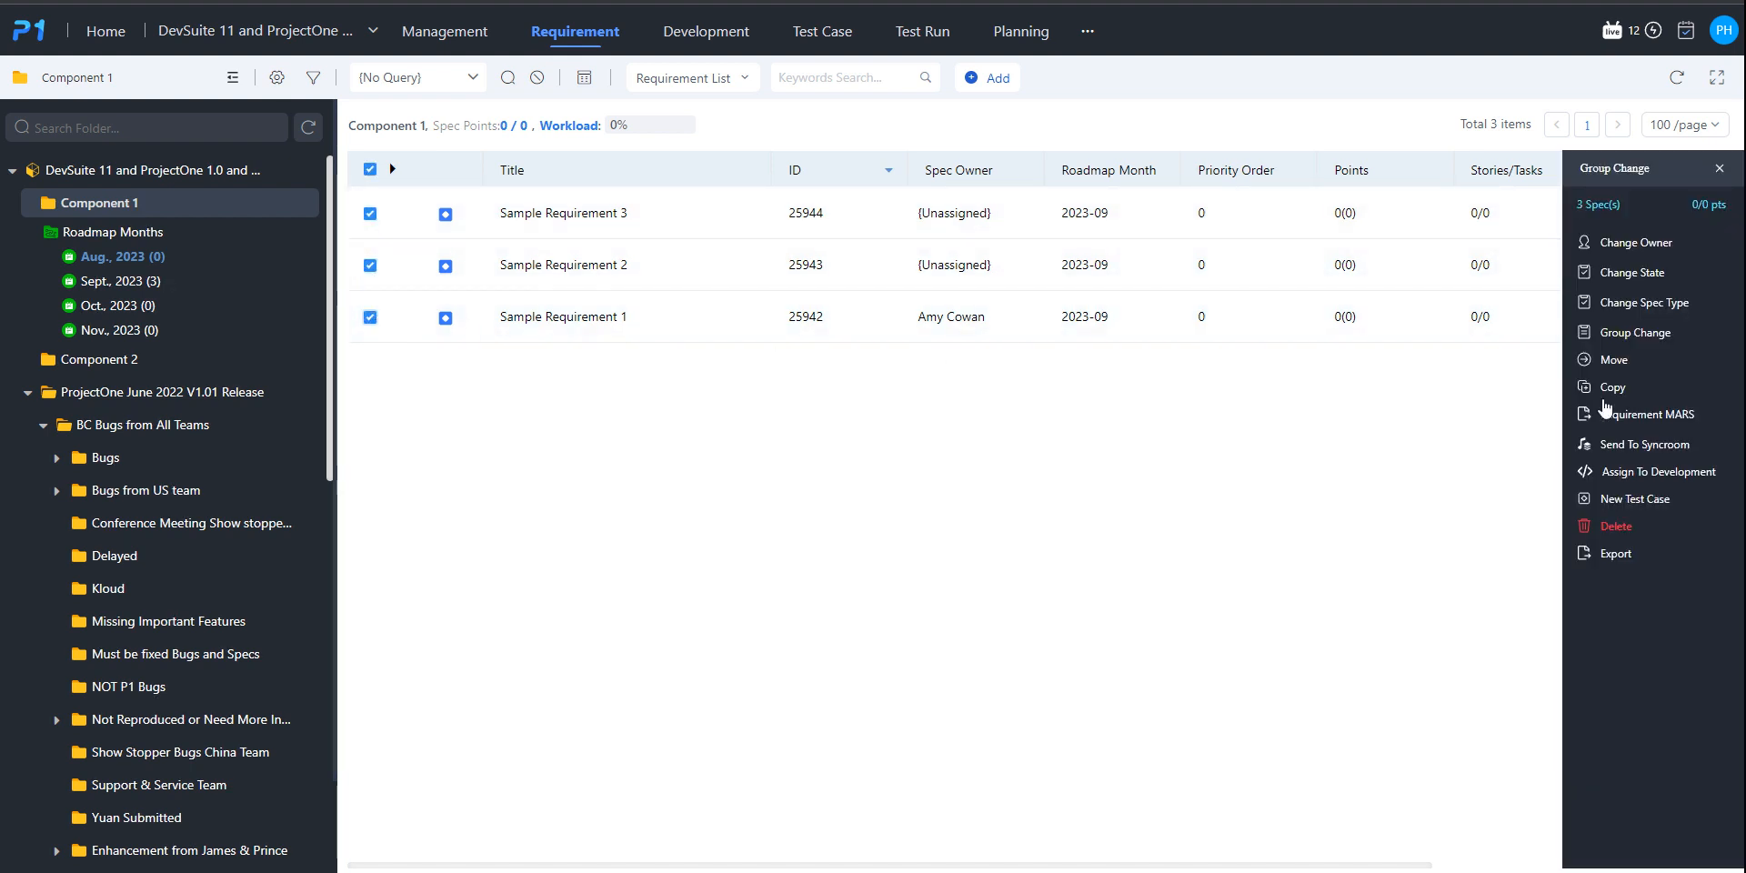
mouse_move(1623, 409)
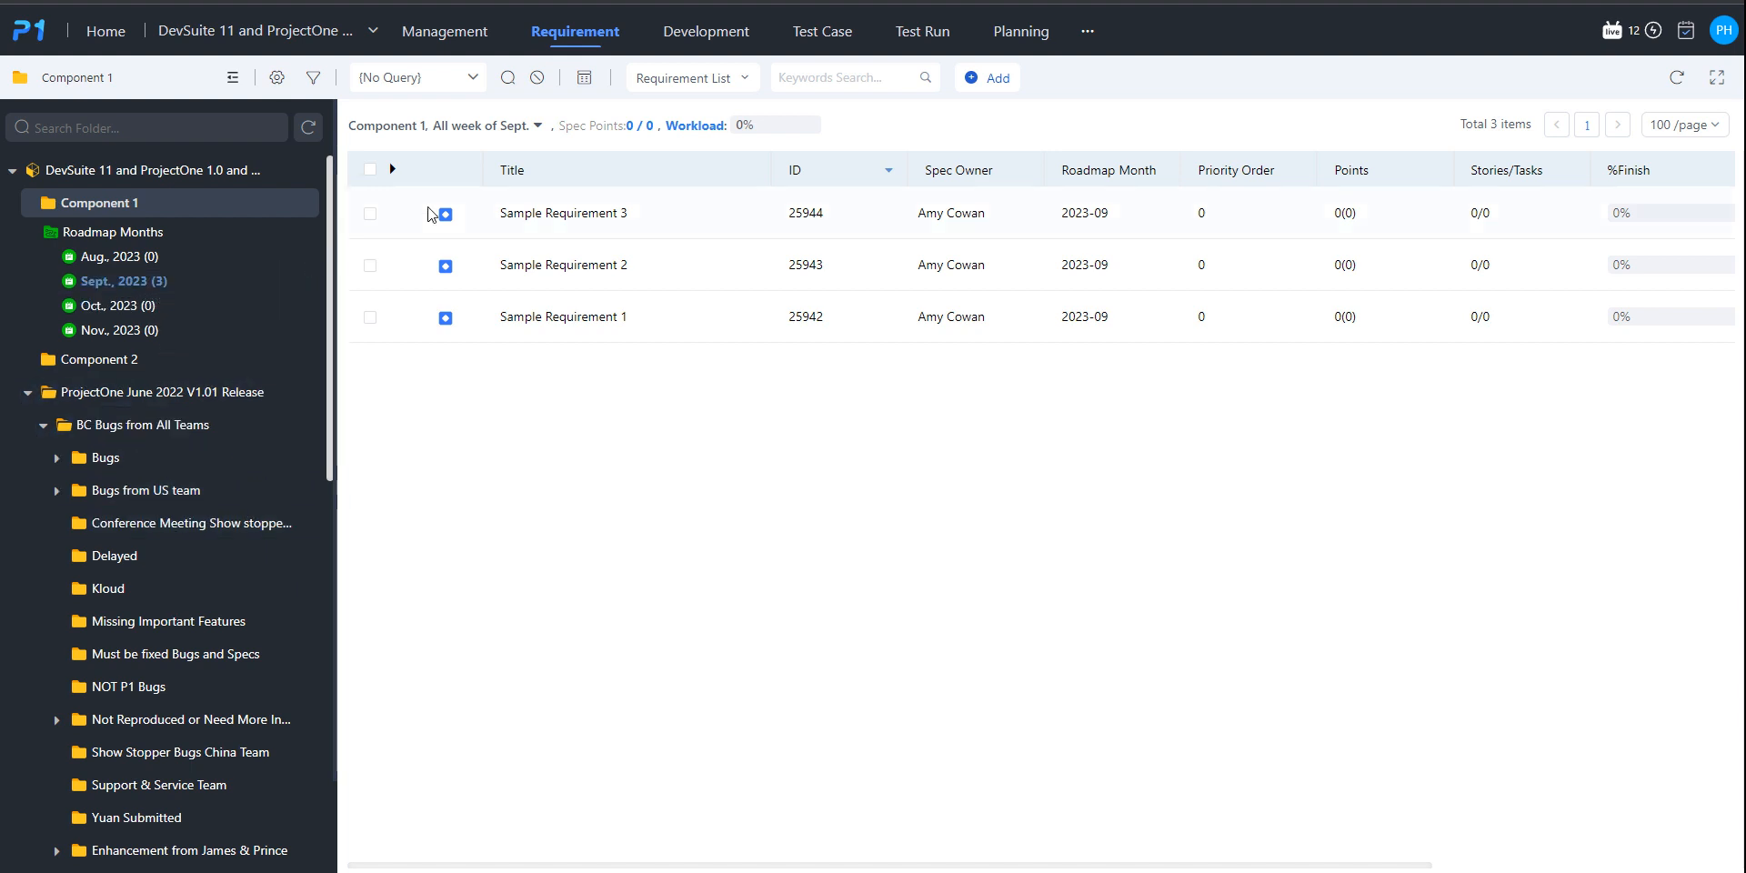
- Set the Priority Order of Sample Requirement 1 to 10, Sample Requirement 2 to 20 and Sample Requirement 3 to 30
click(538, 125)
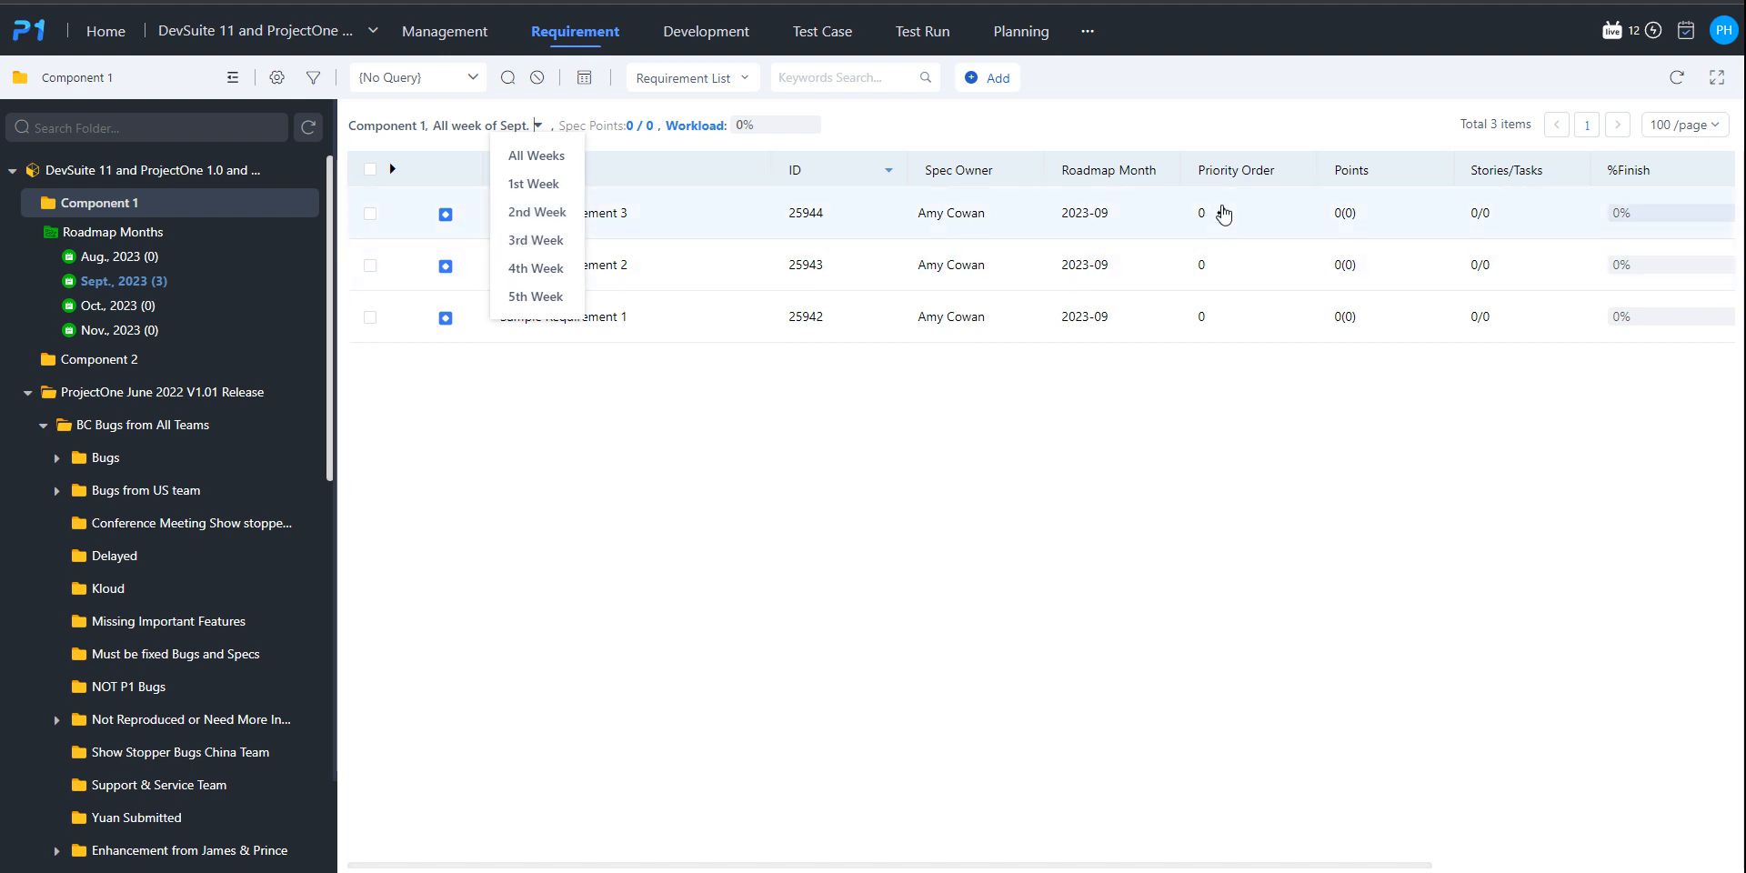
click(1215, 316)
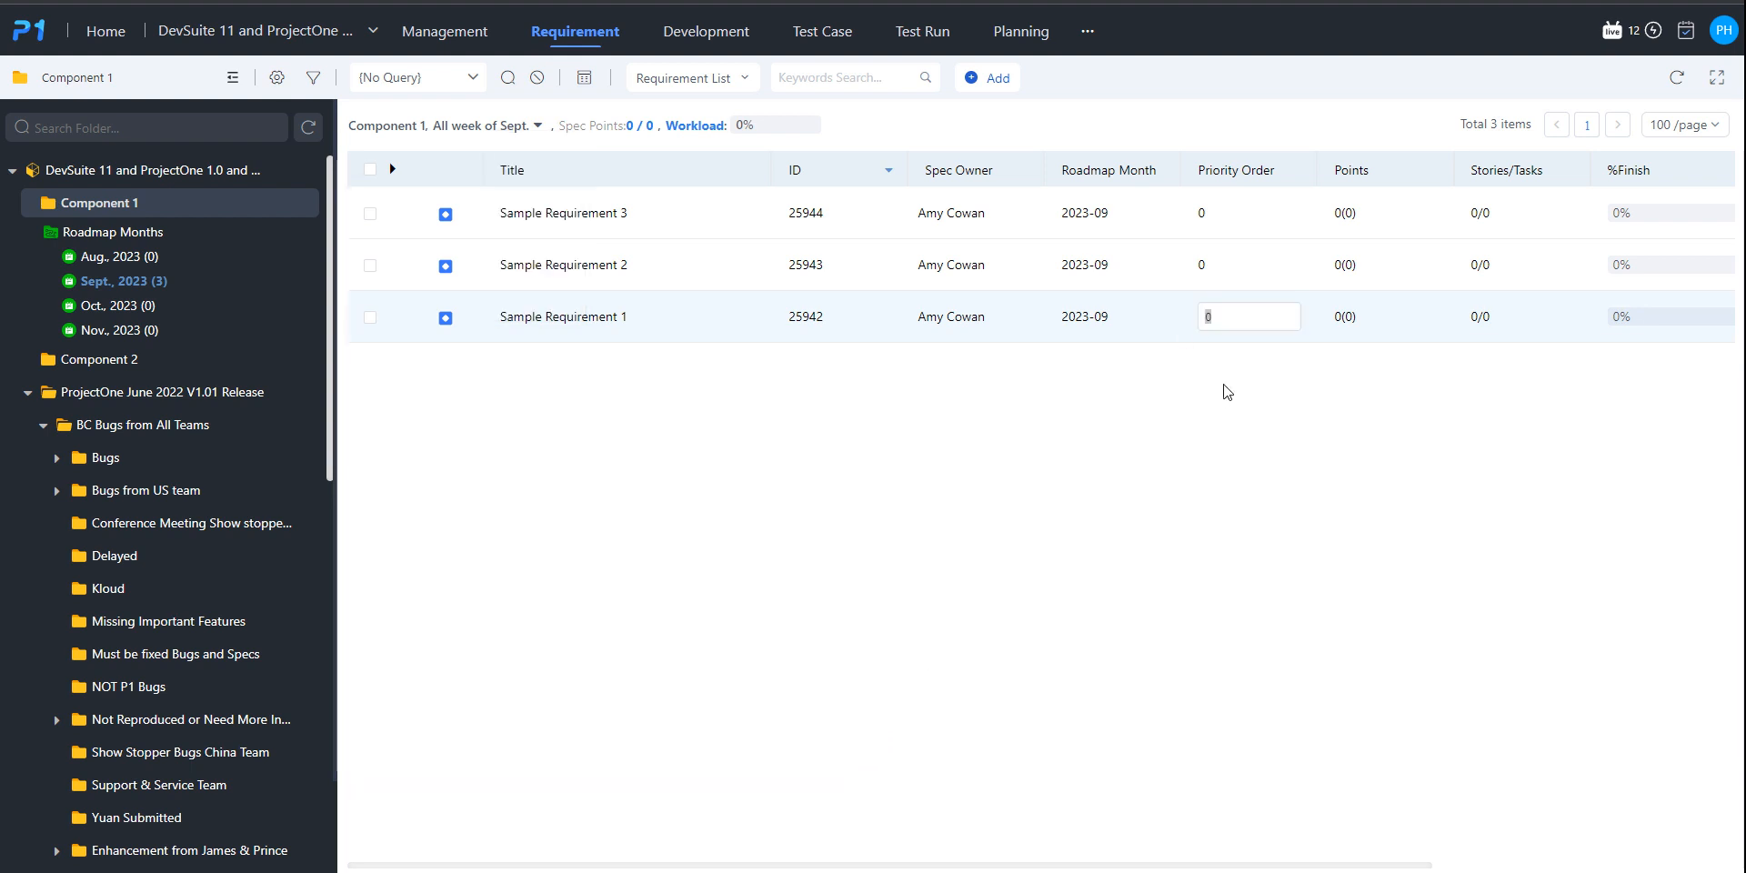
click(1228, 319)
key(BackSpace)
click(1214, 264)
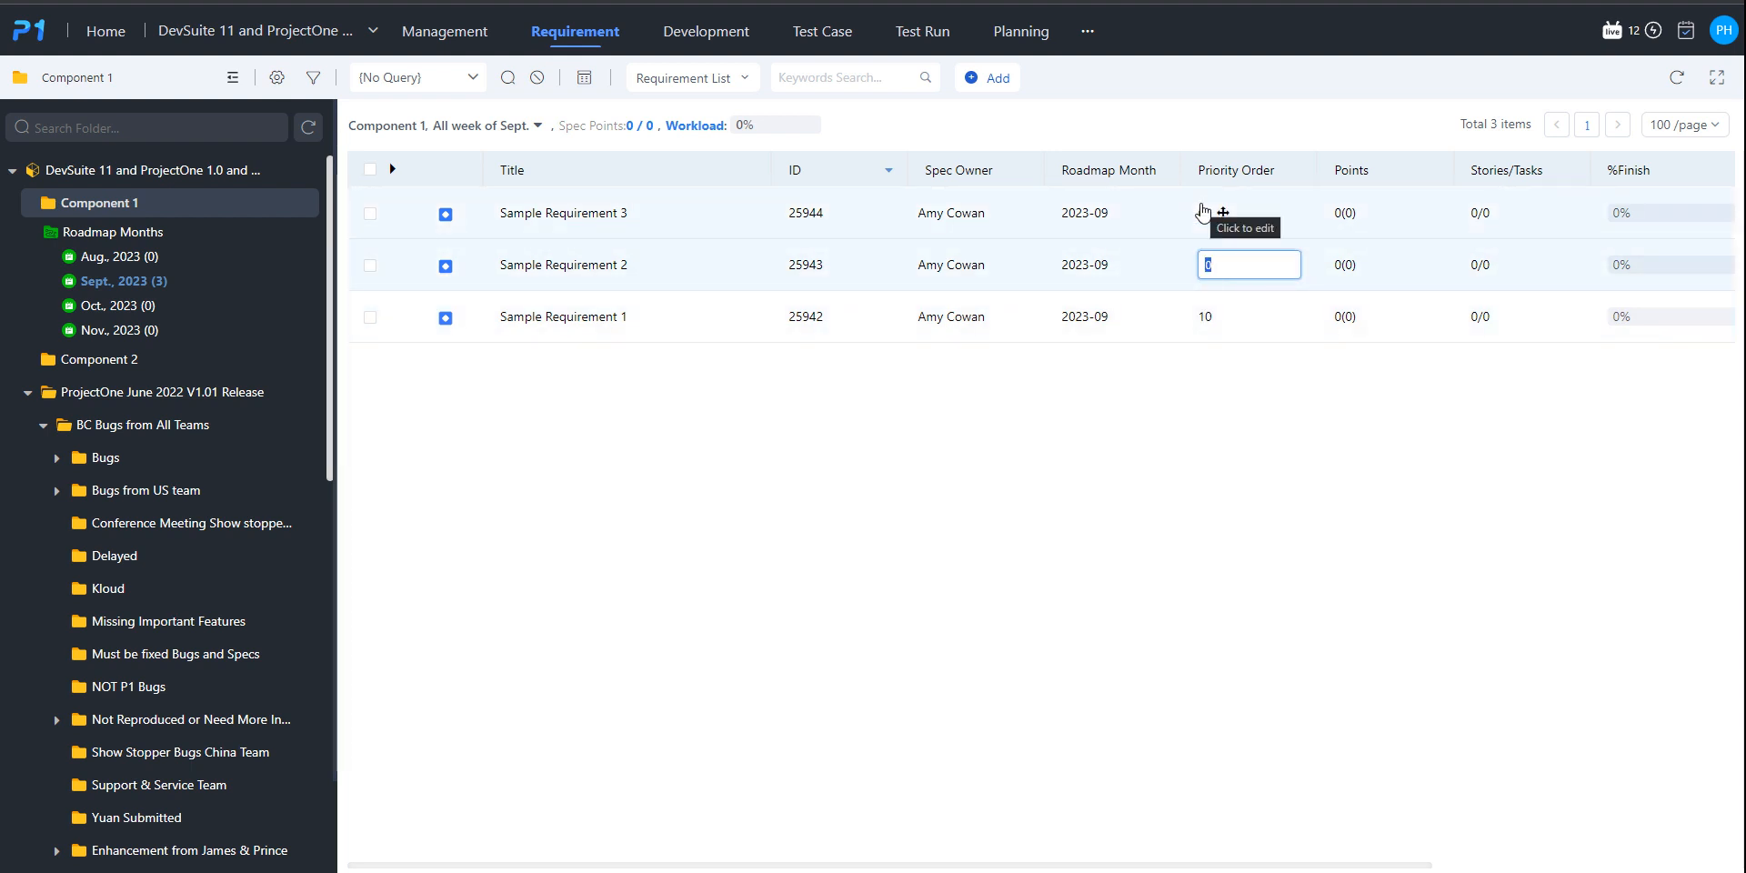
text(20)
key(Return)
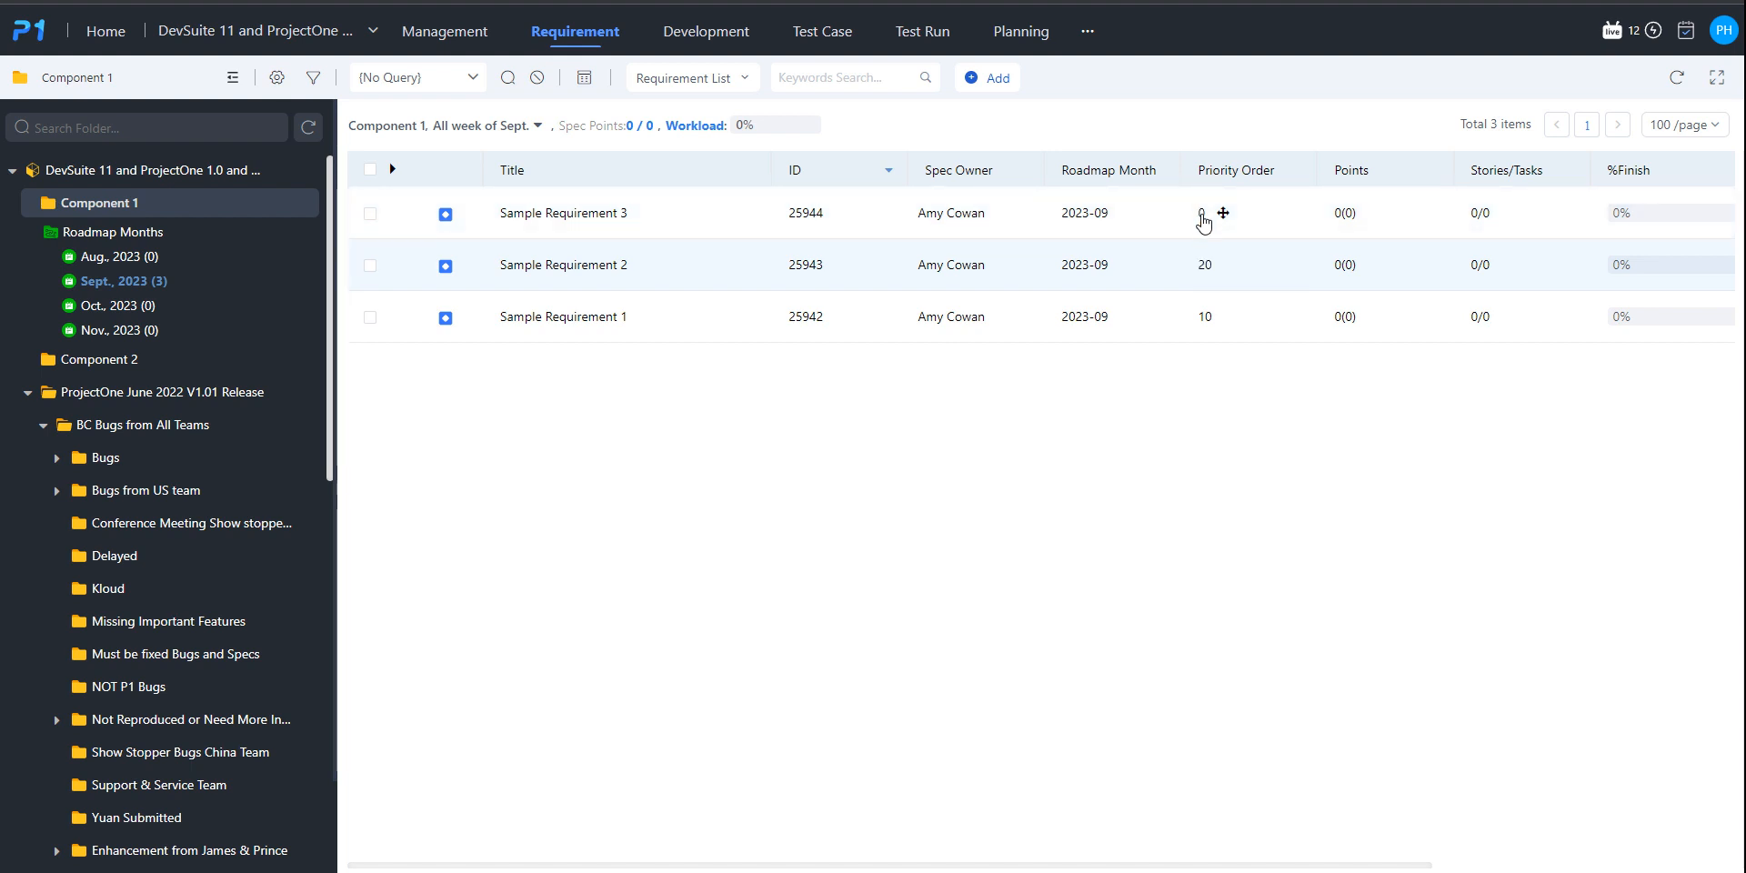
click(1202, 216)
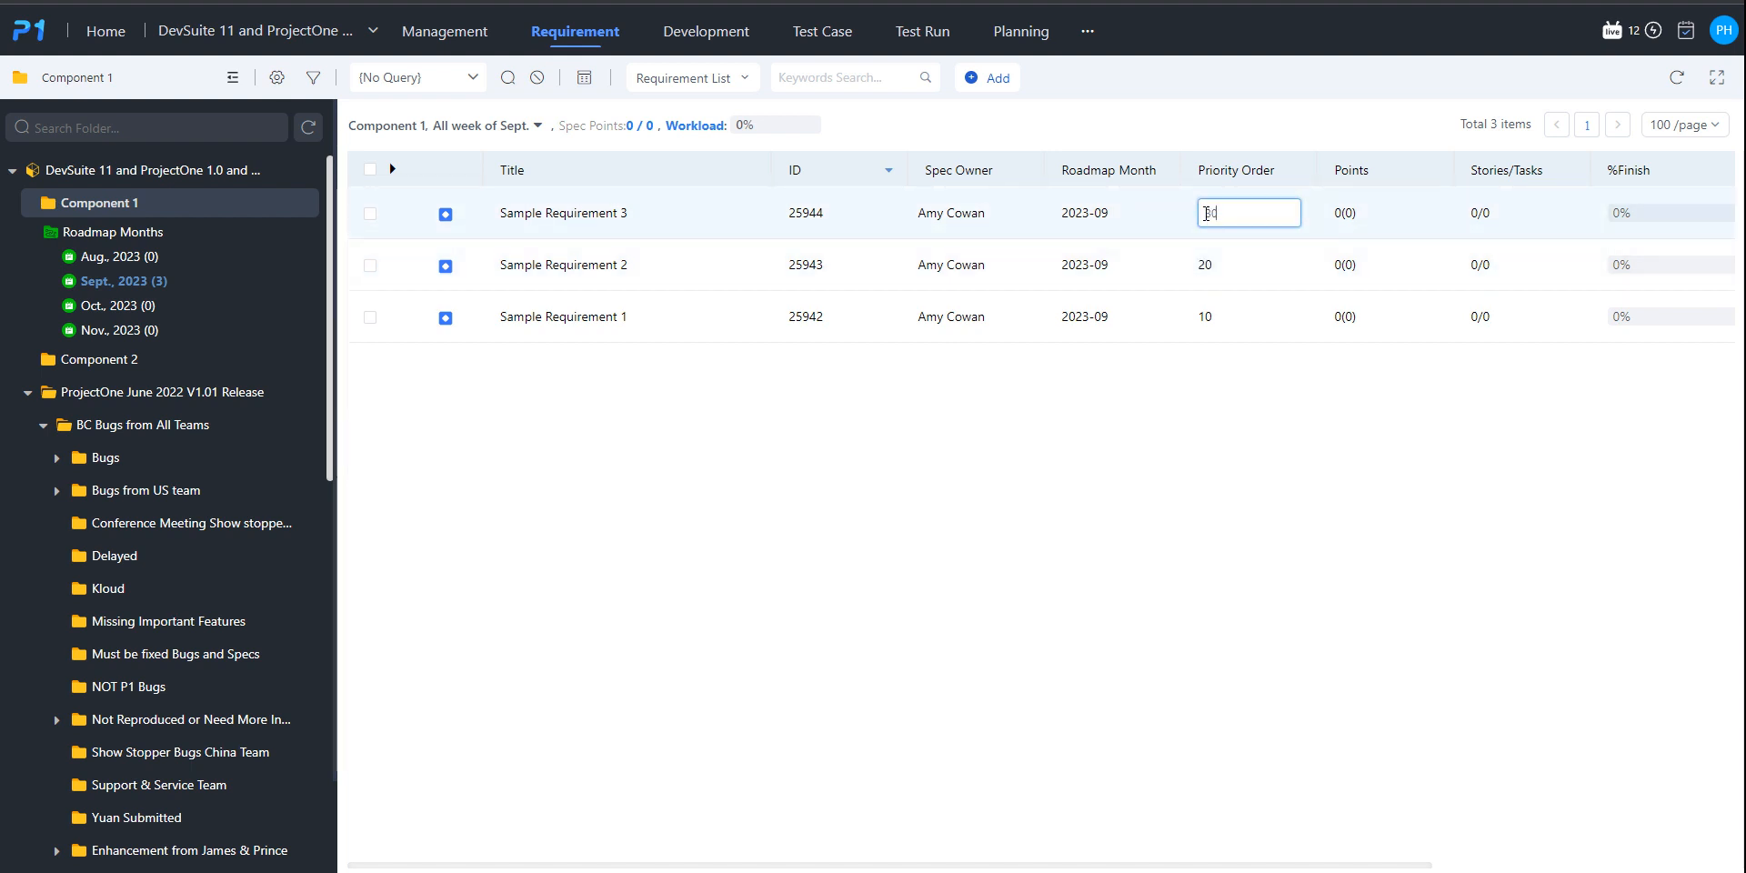
text(30)
key(Return)
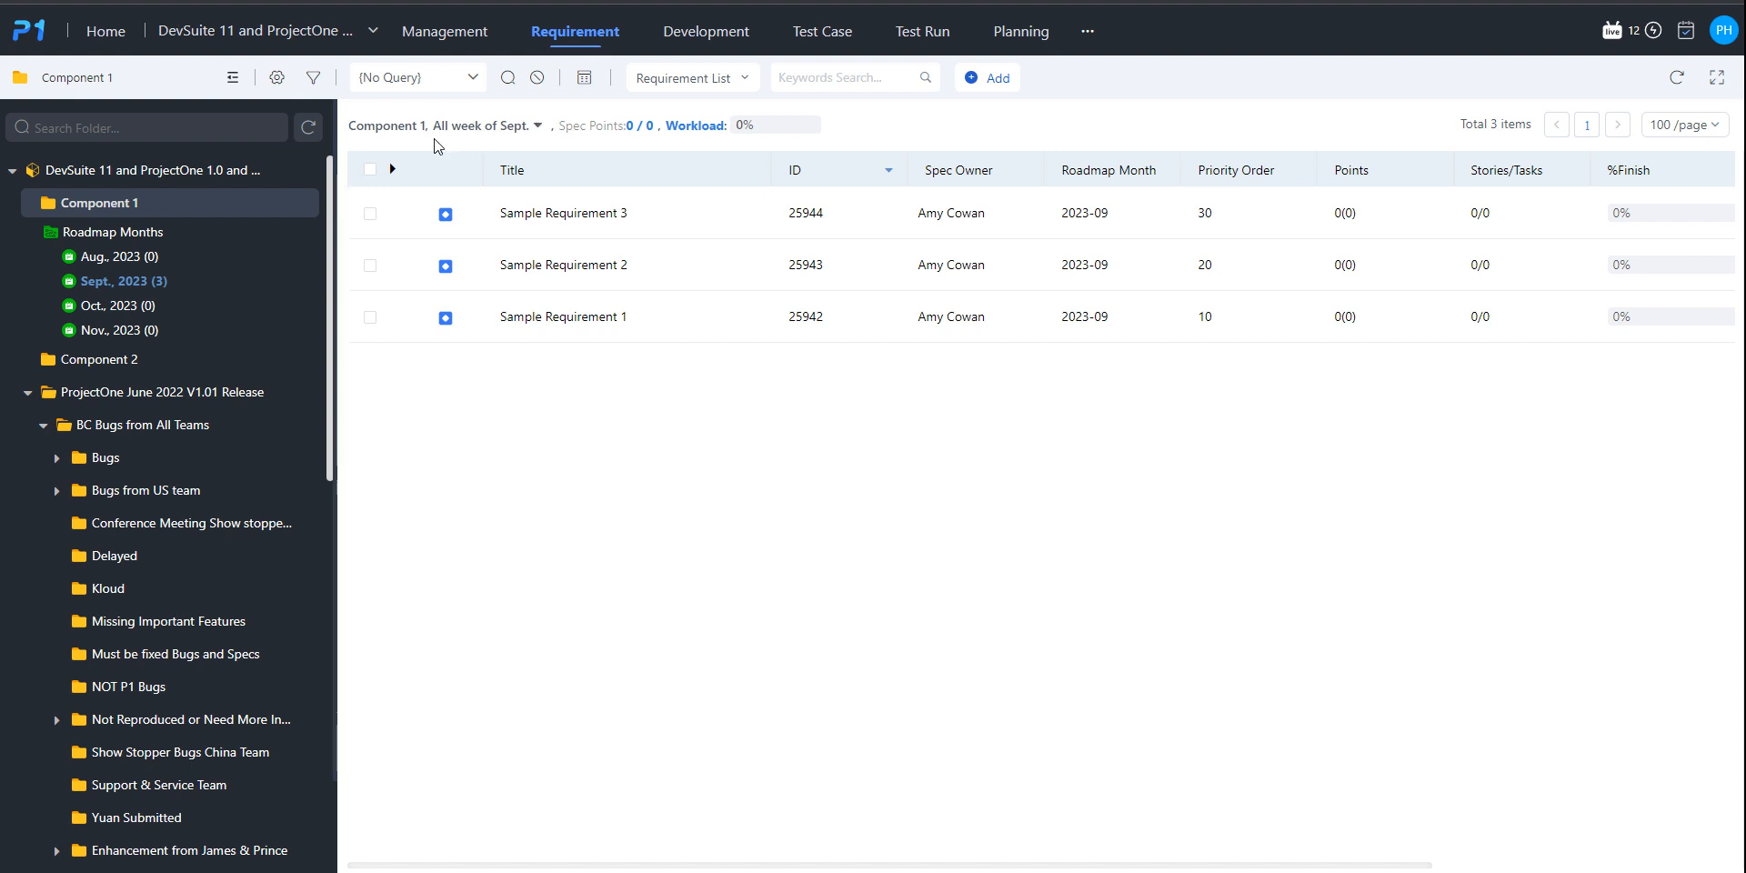
- View the September requirements planned for the 1st Week and for the 2nd Week
click(538, 126)
click(534, 183)
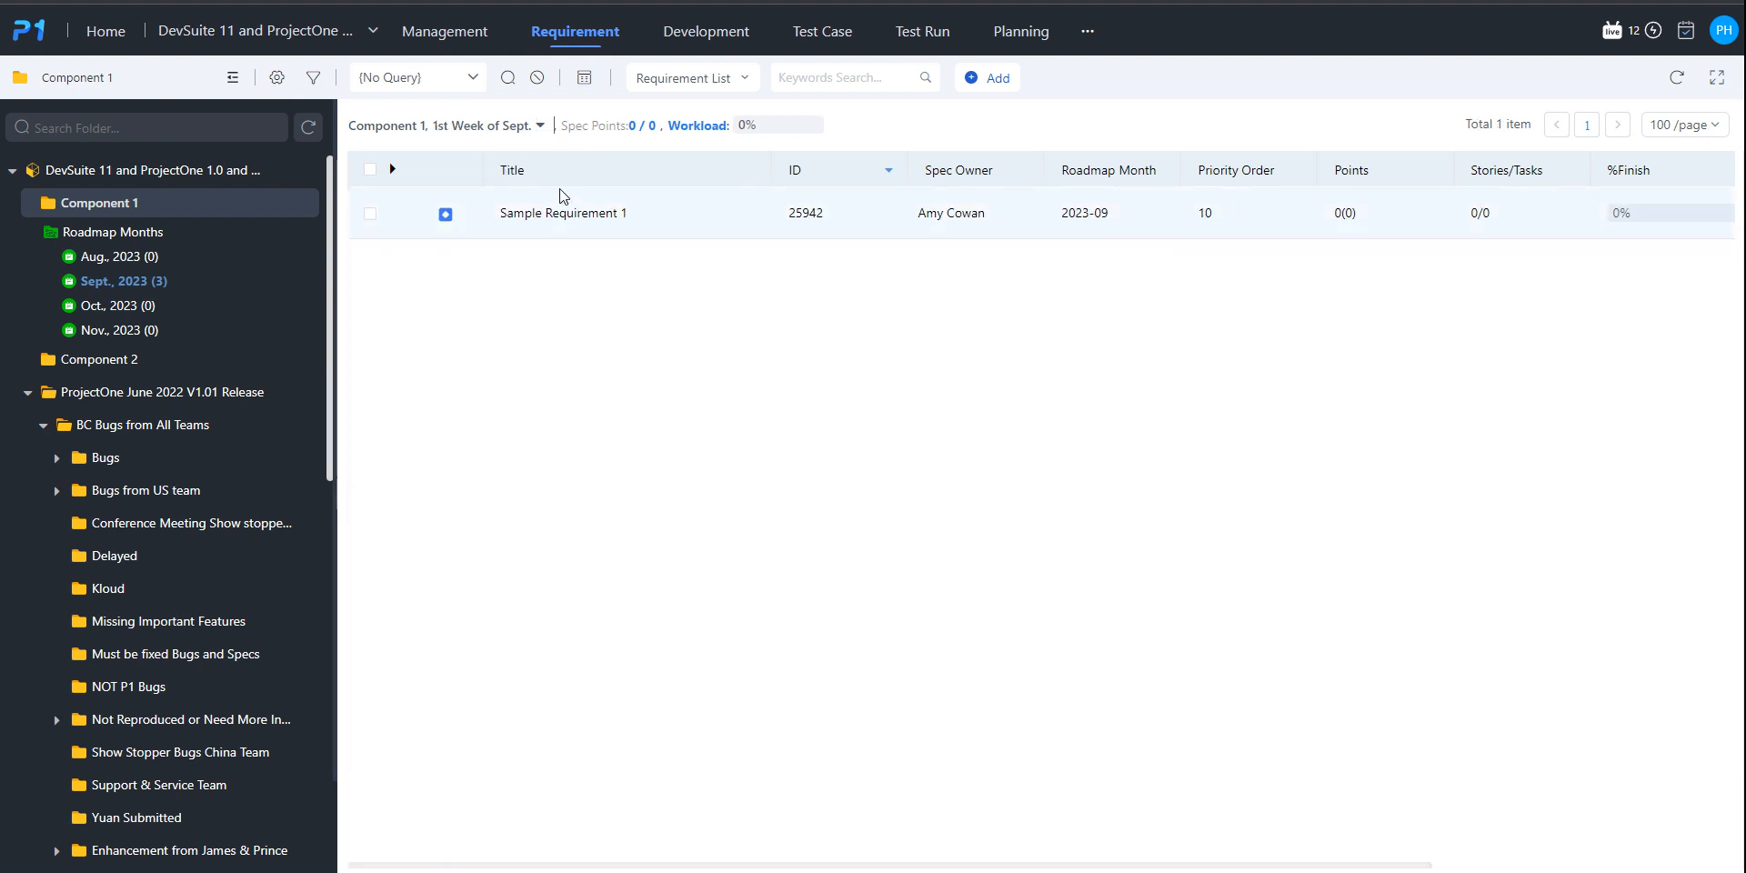
click(543, 128)
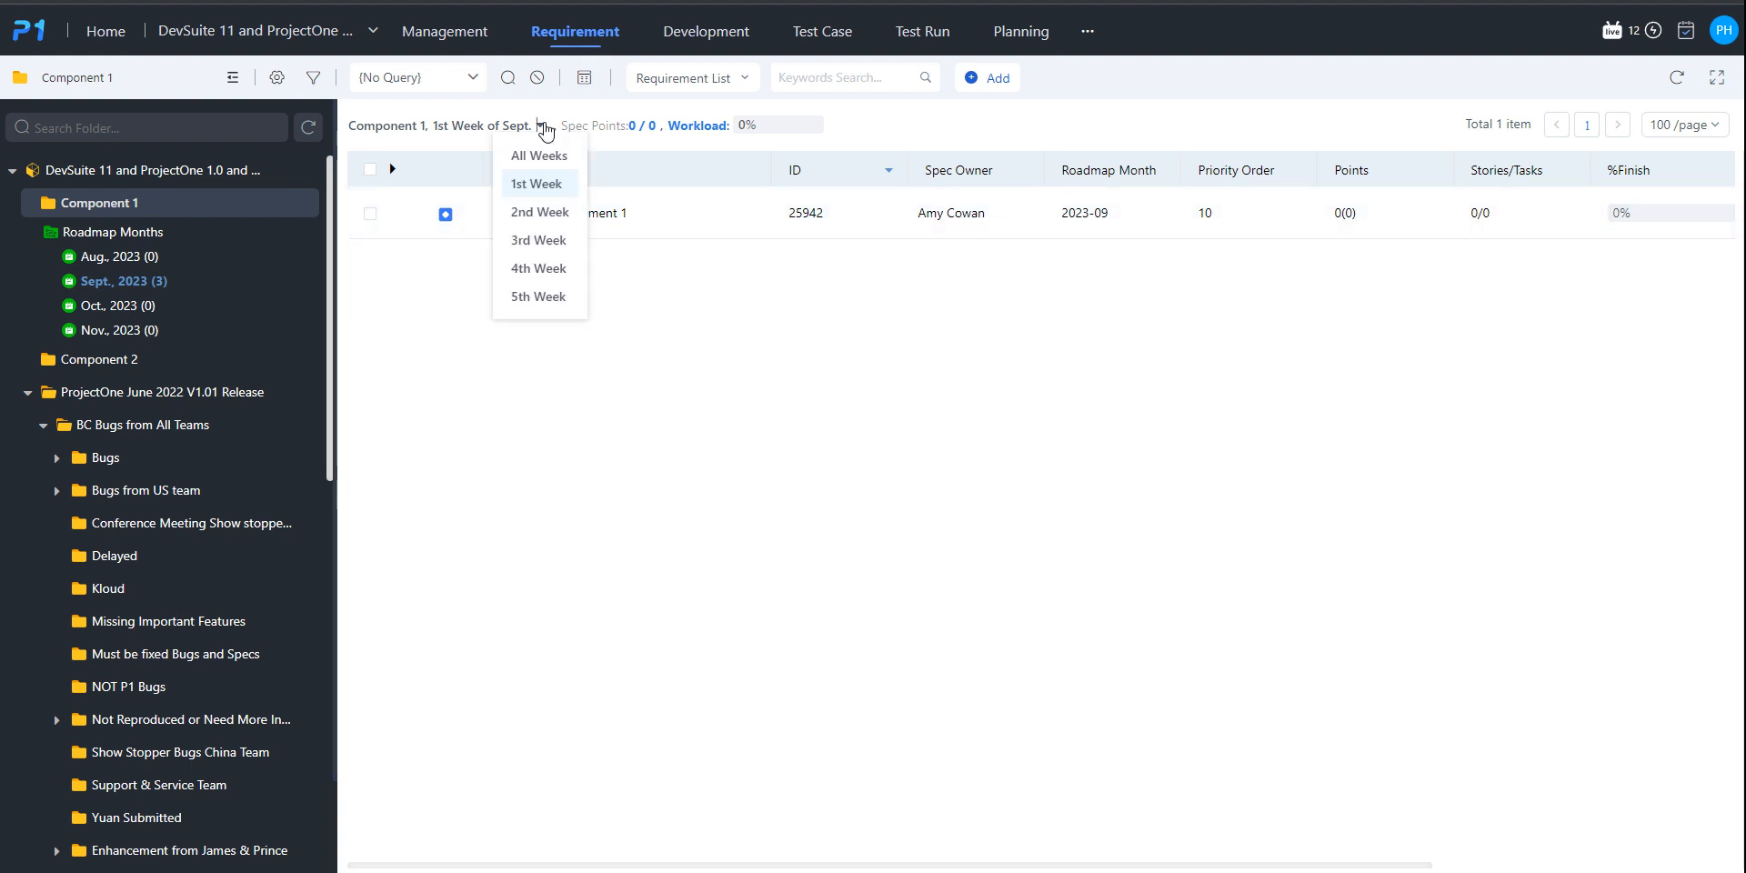
click(542, 213)
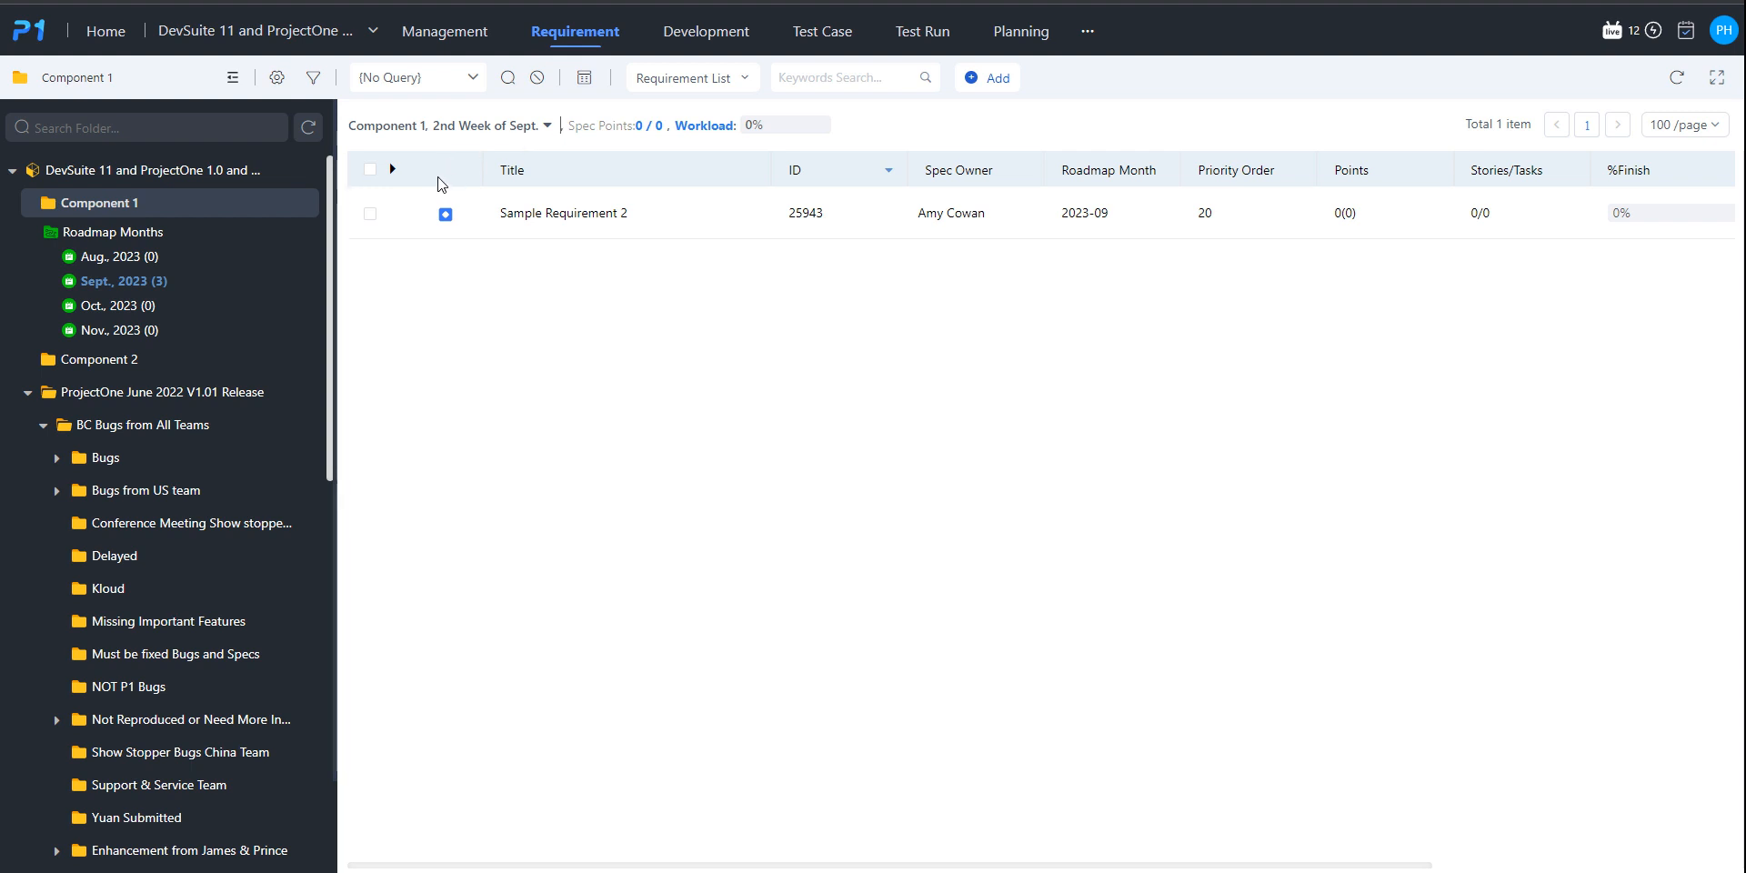
- Group the requirement list by Weekly Committed Work (Priority Order)
click(314, 78)
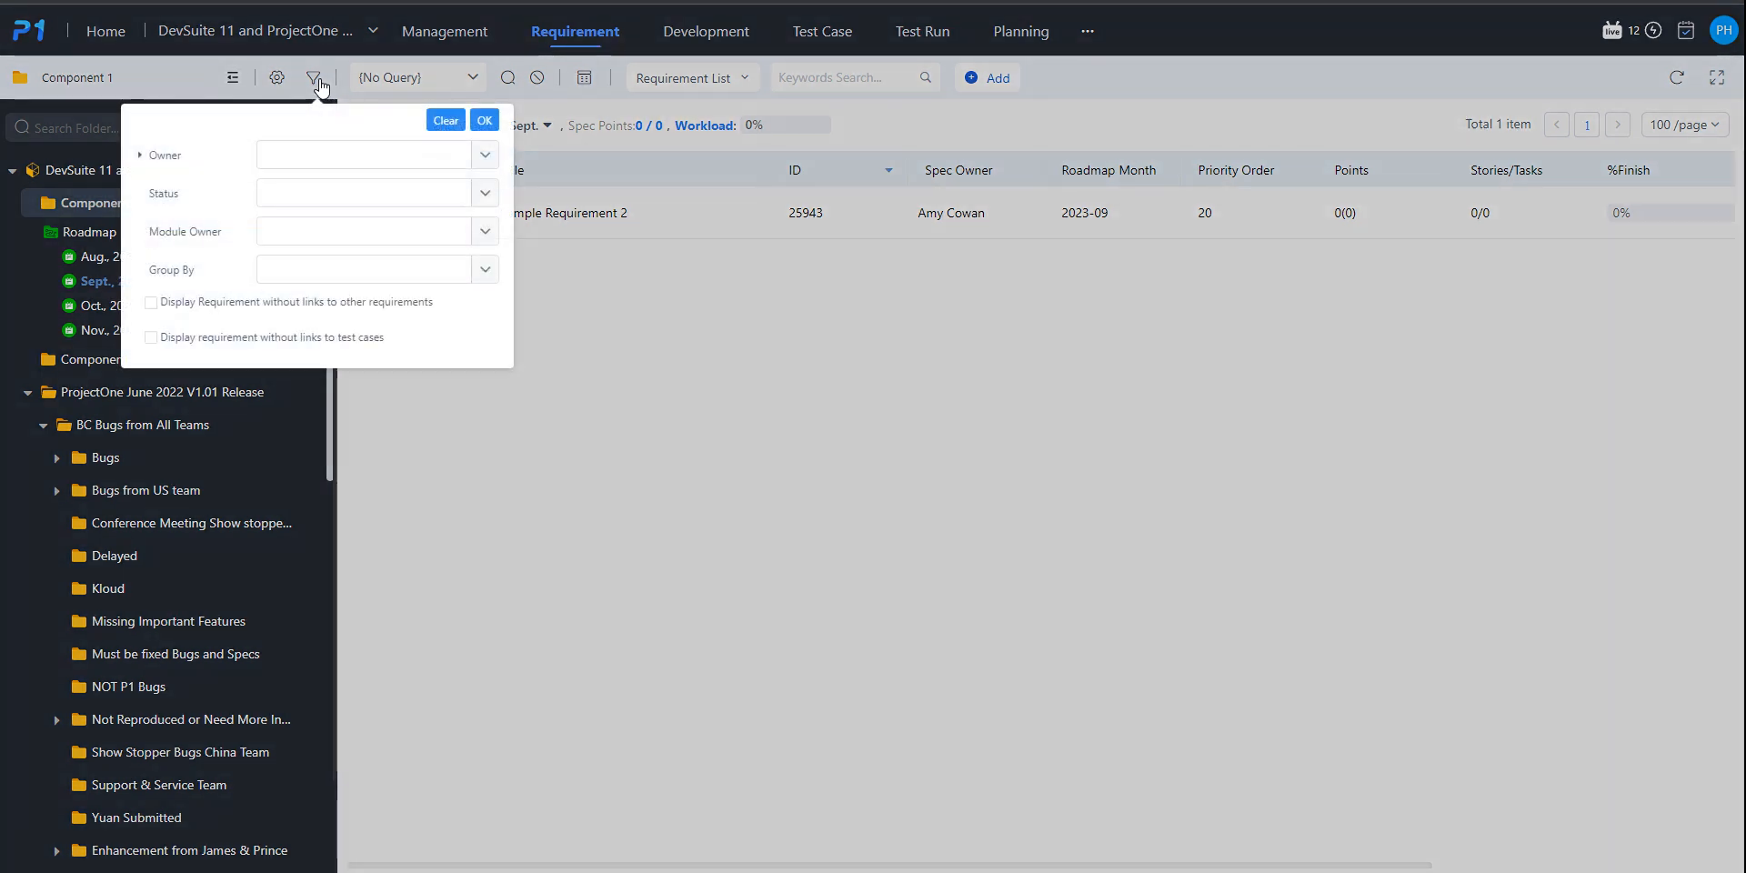
click(314, 274)
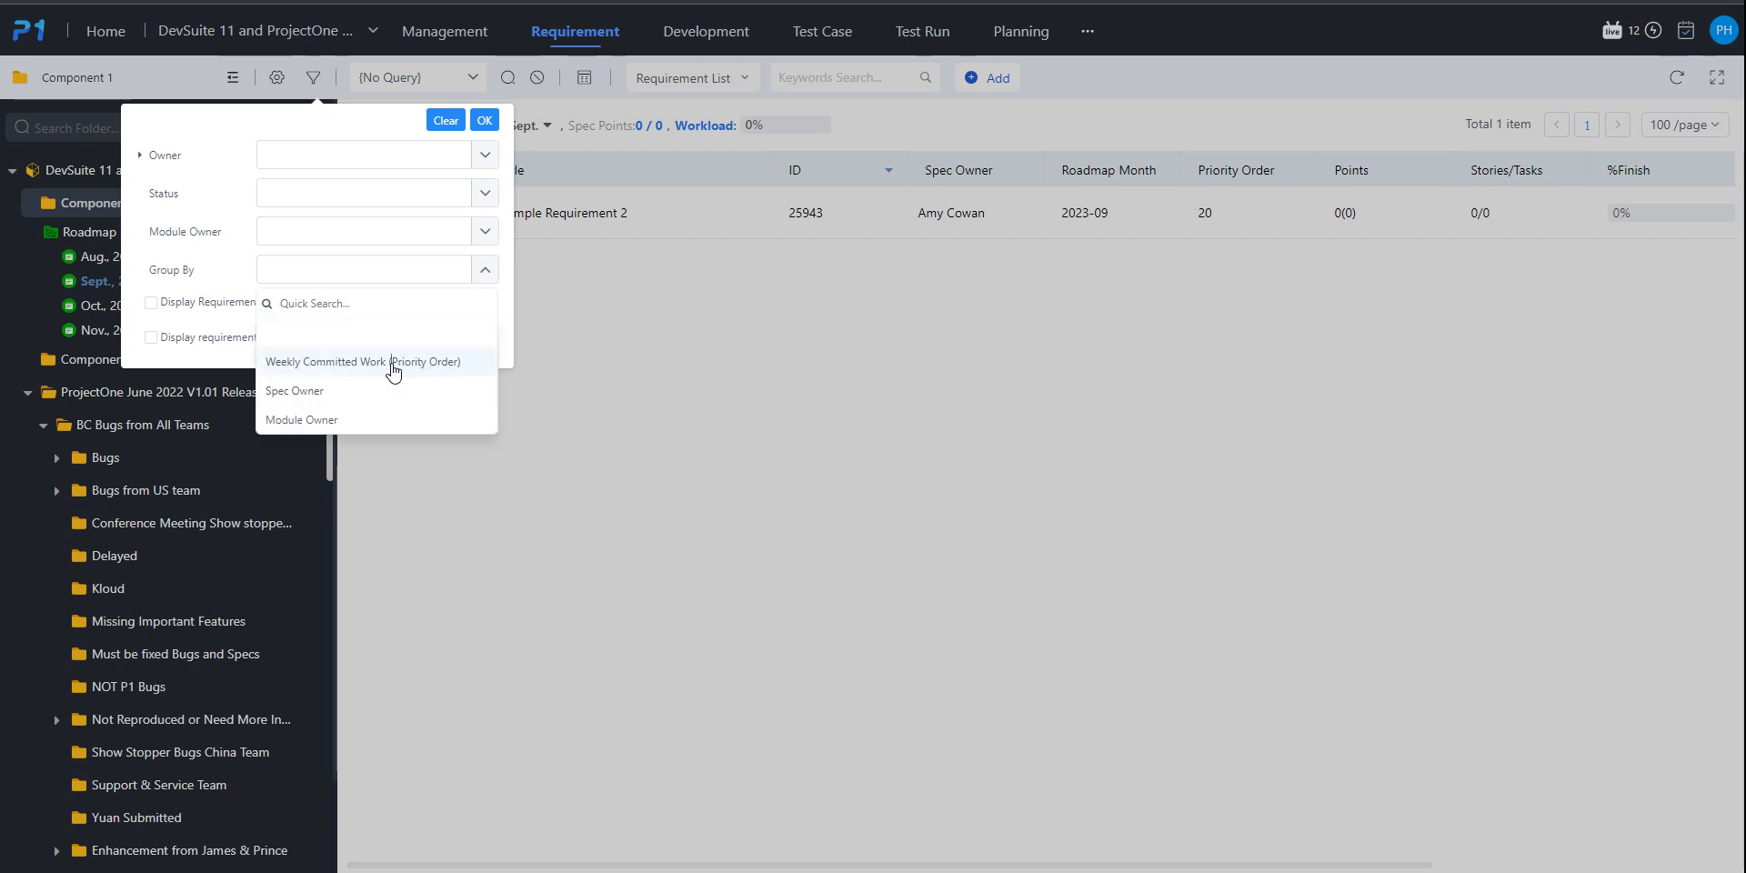
click(393, 365)
click(485, 127)
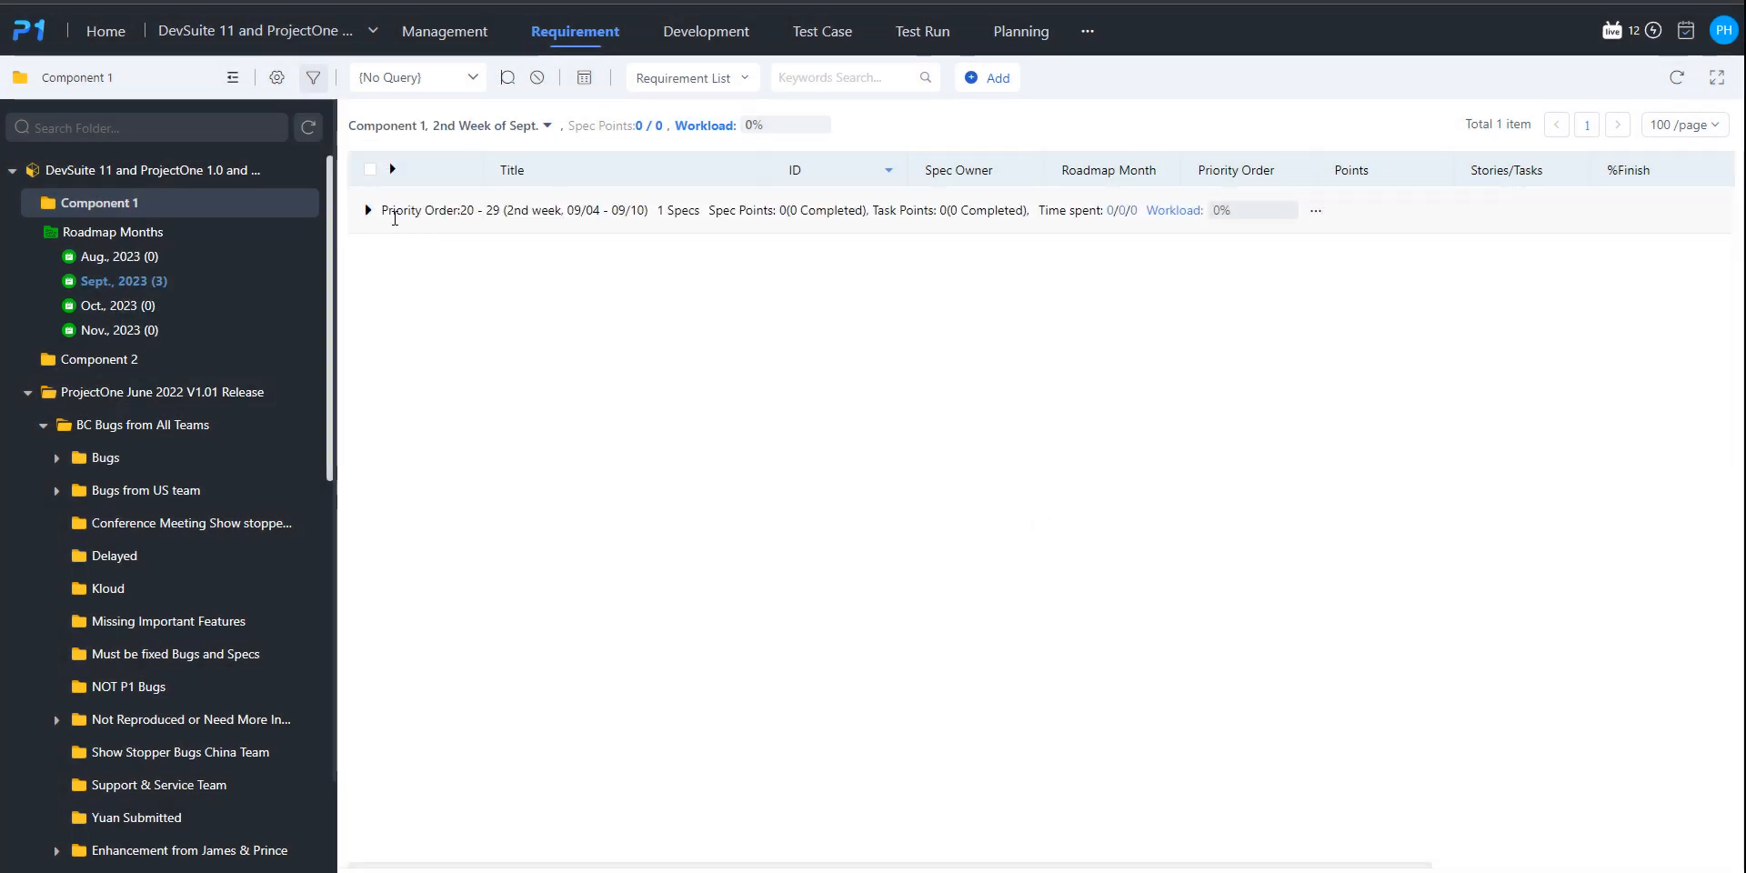
- Show all weeks of September for Component 1 and expand the priority order groups, starting with 0 - 9 and 10 - 19
click(548, 126)
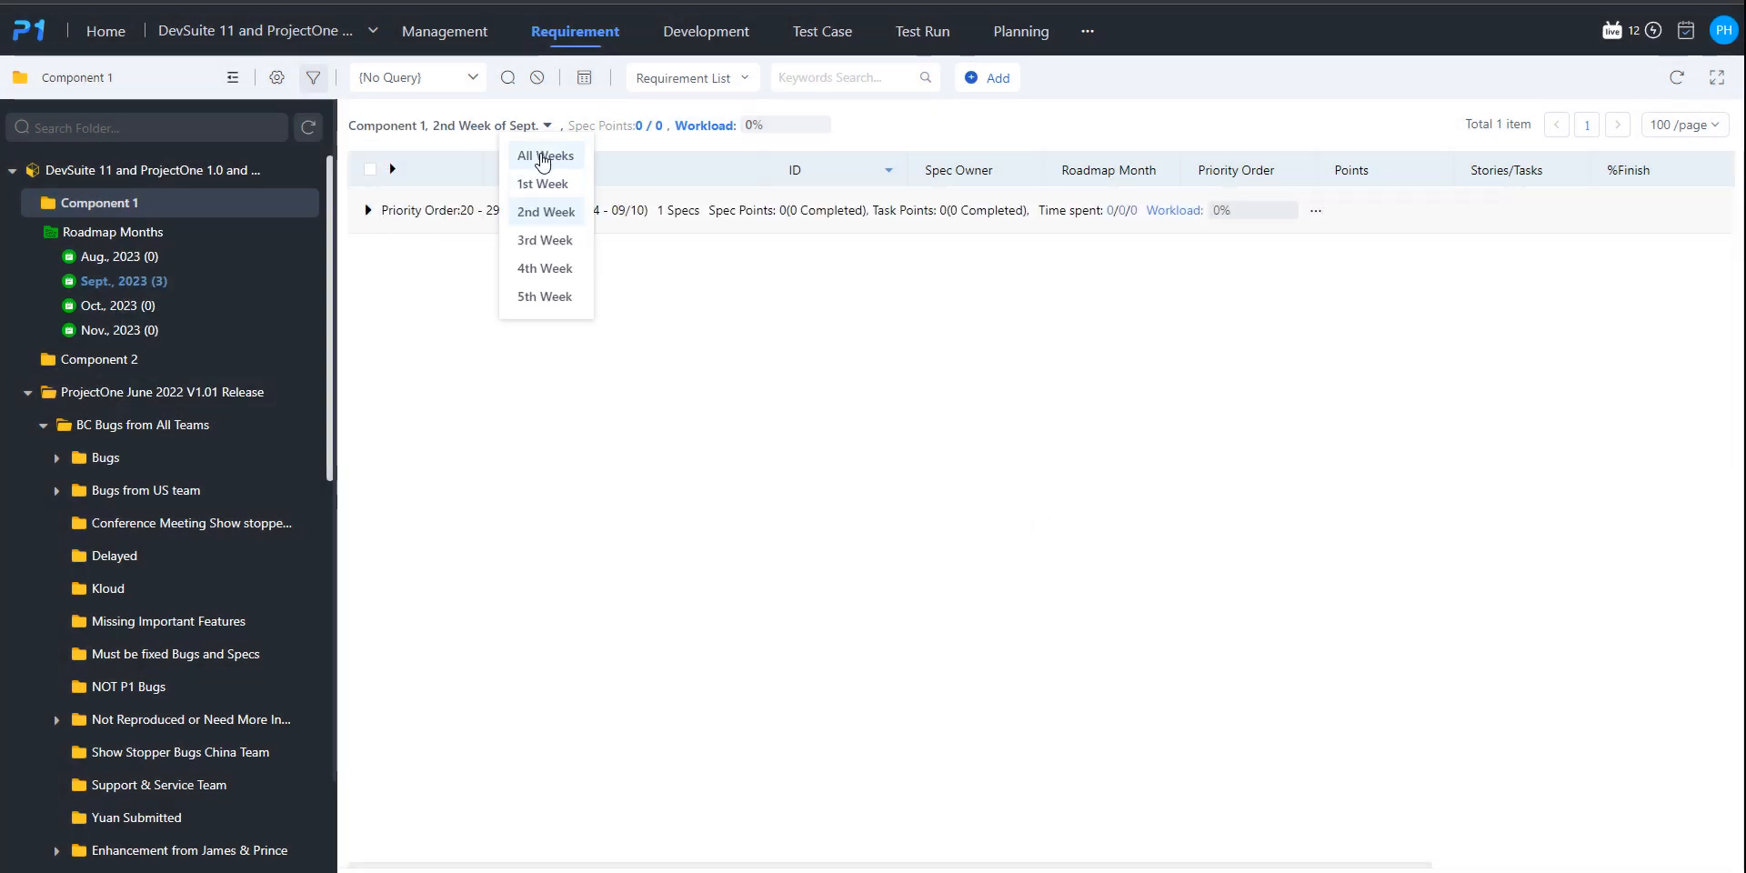
click(544, 149)
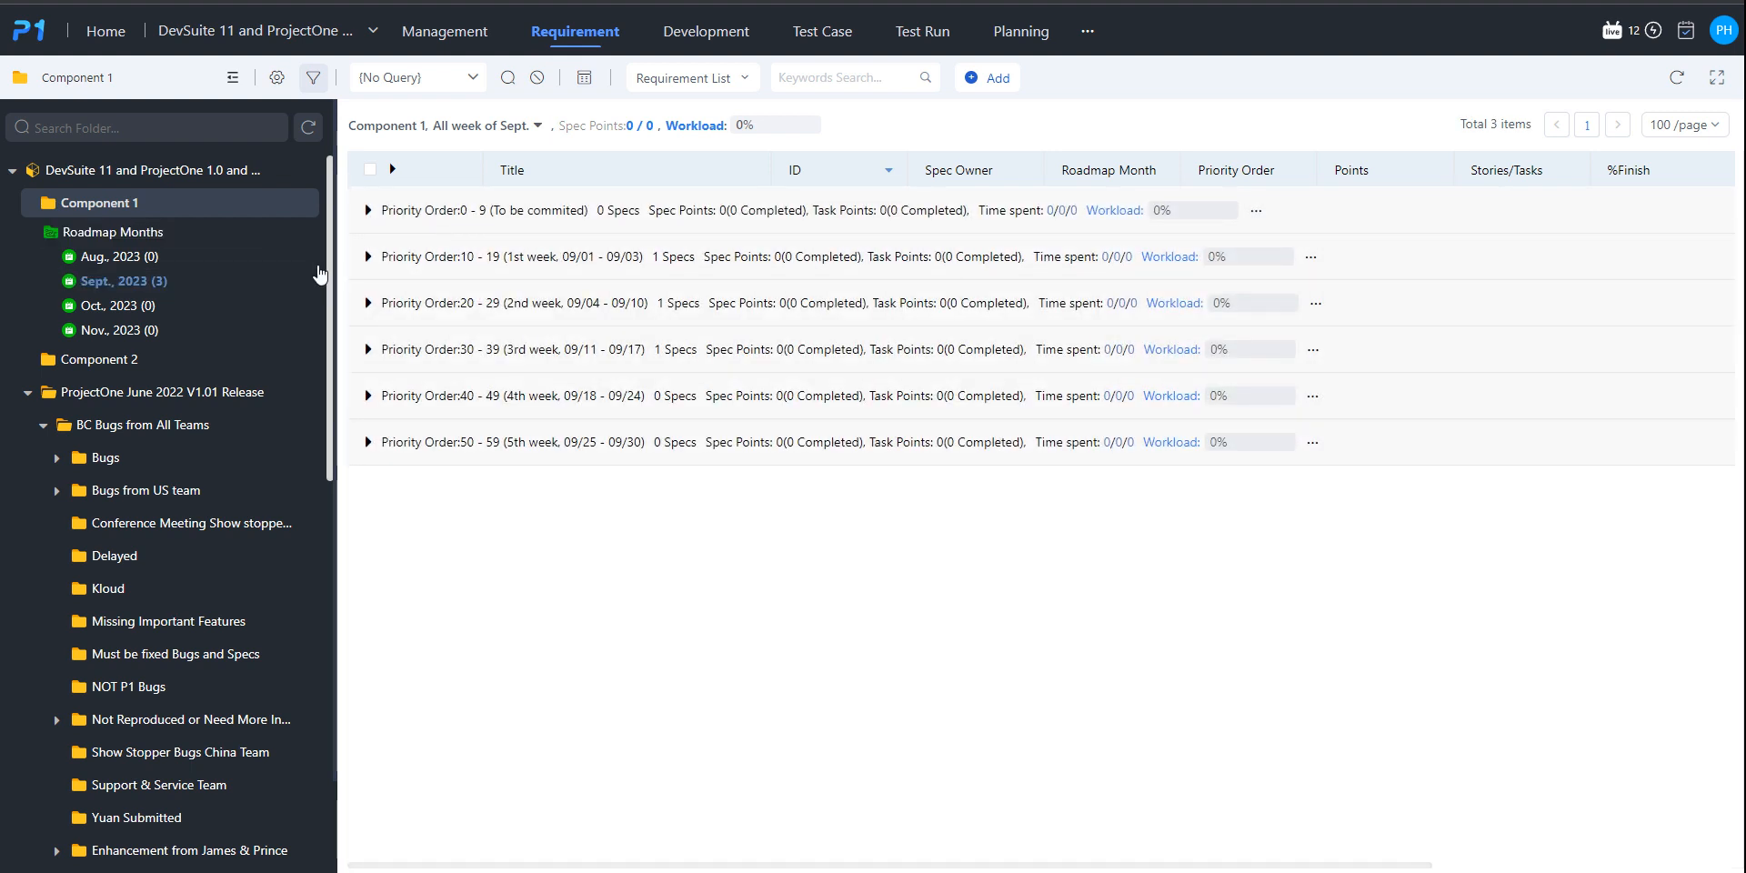
click(368, 212)
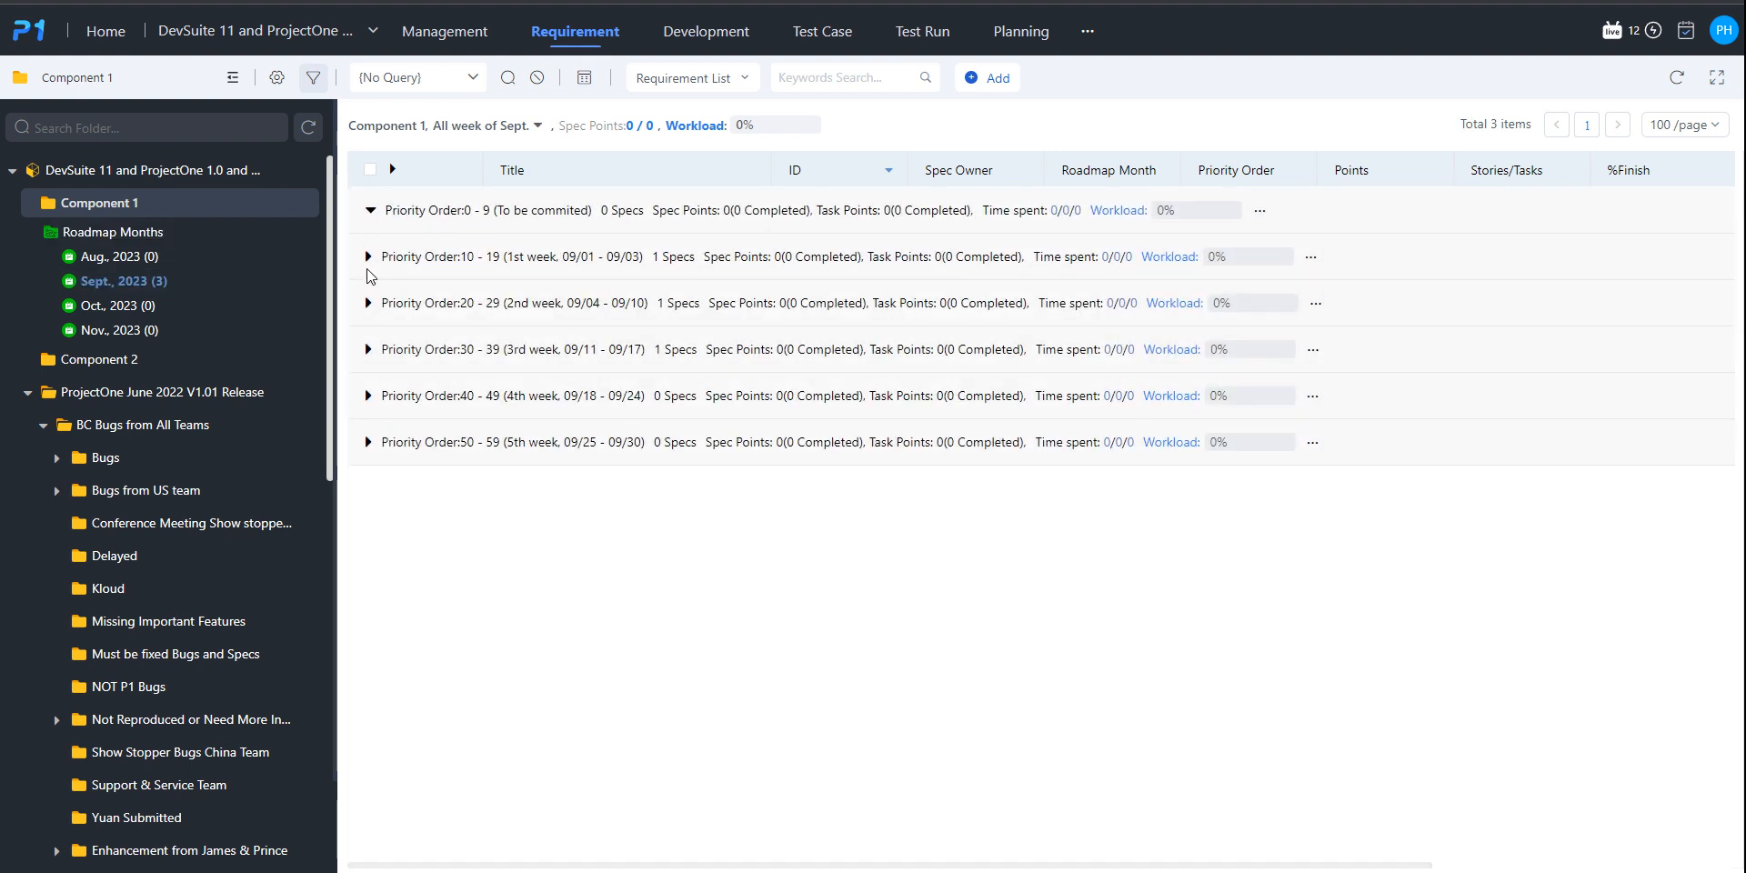
click(372, 258)
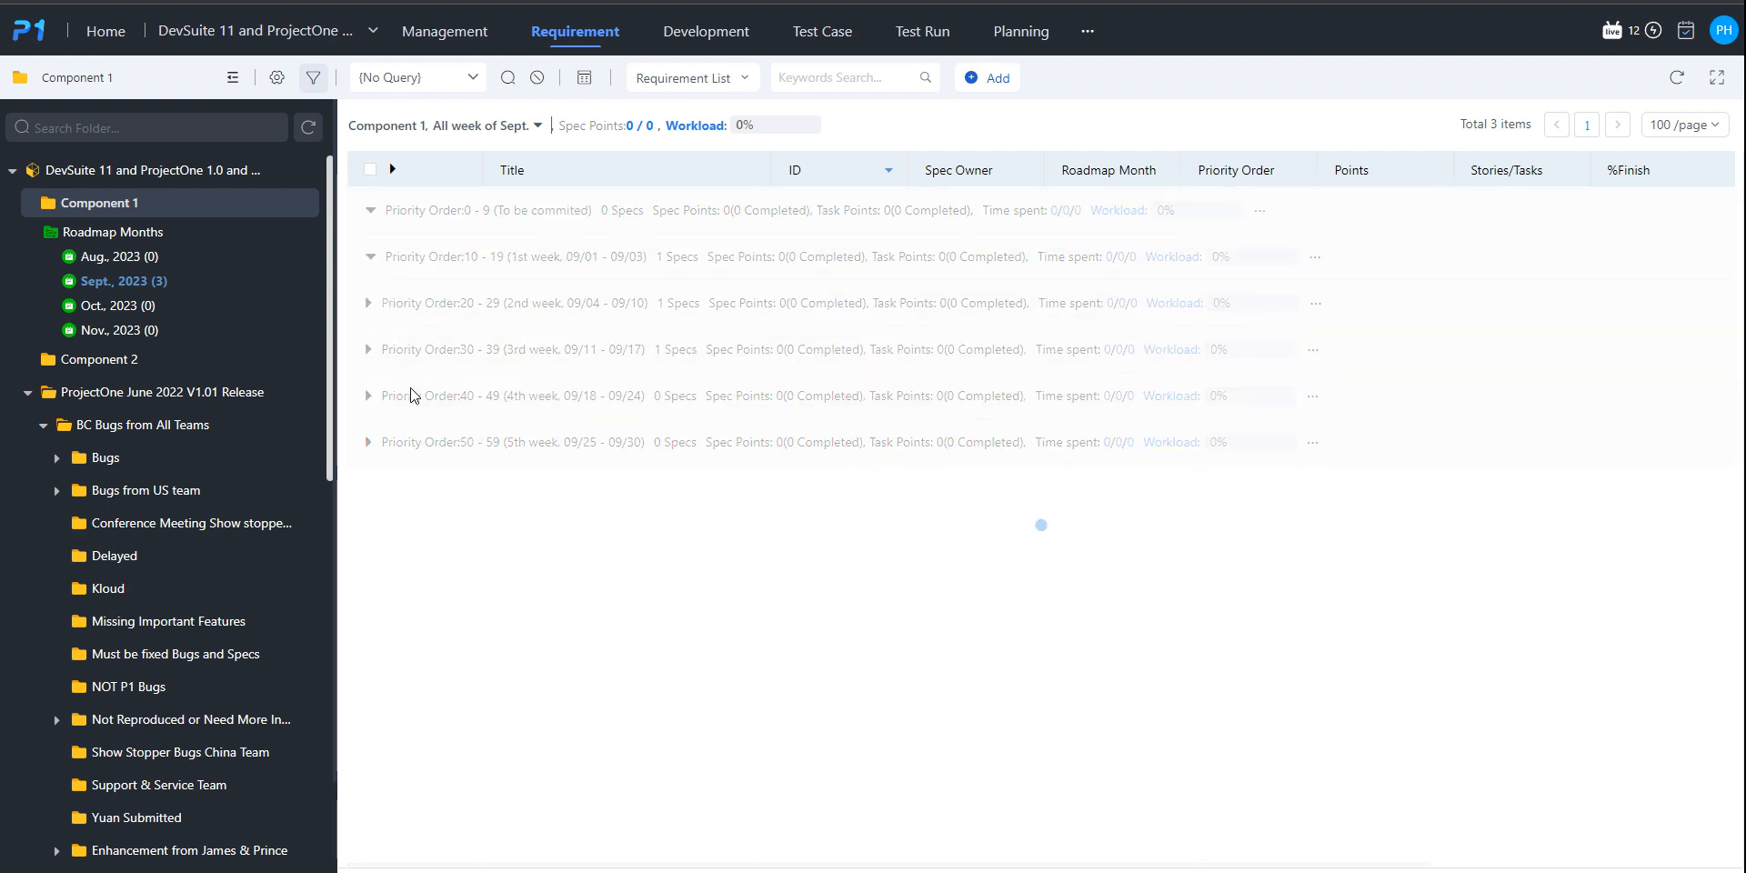
click(370, 358)
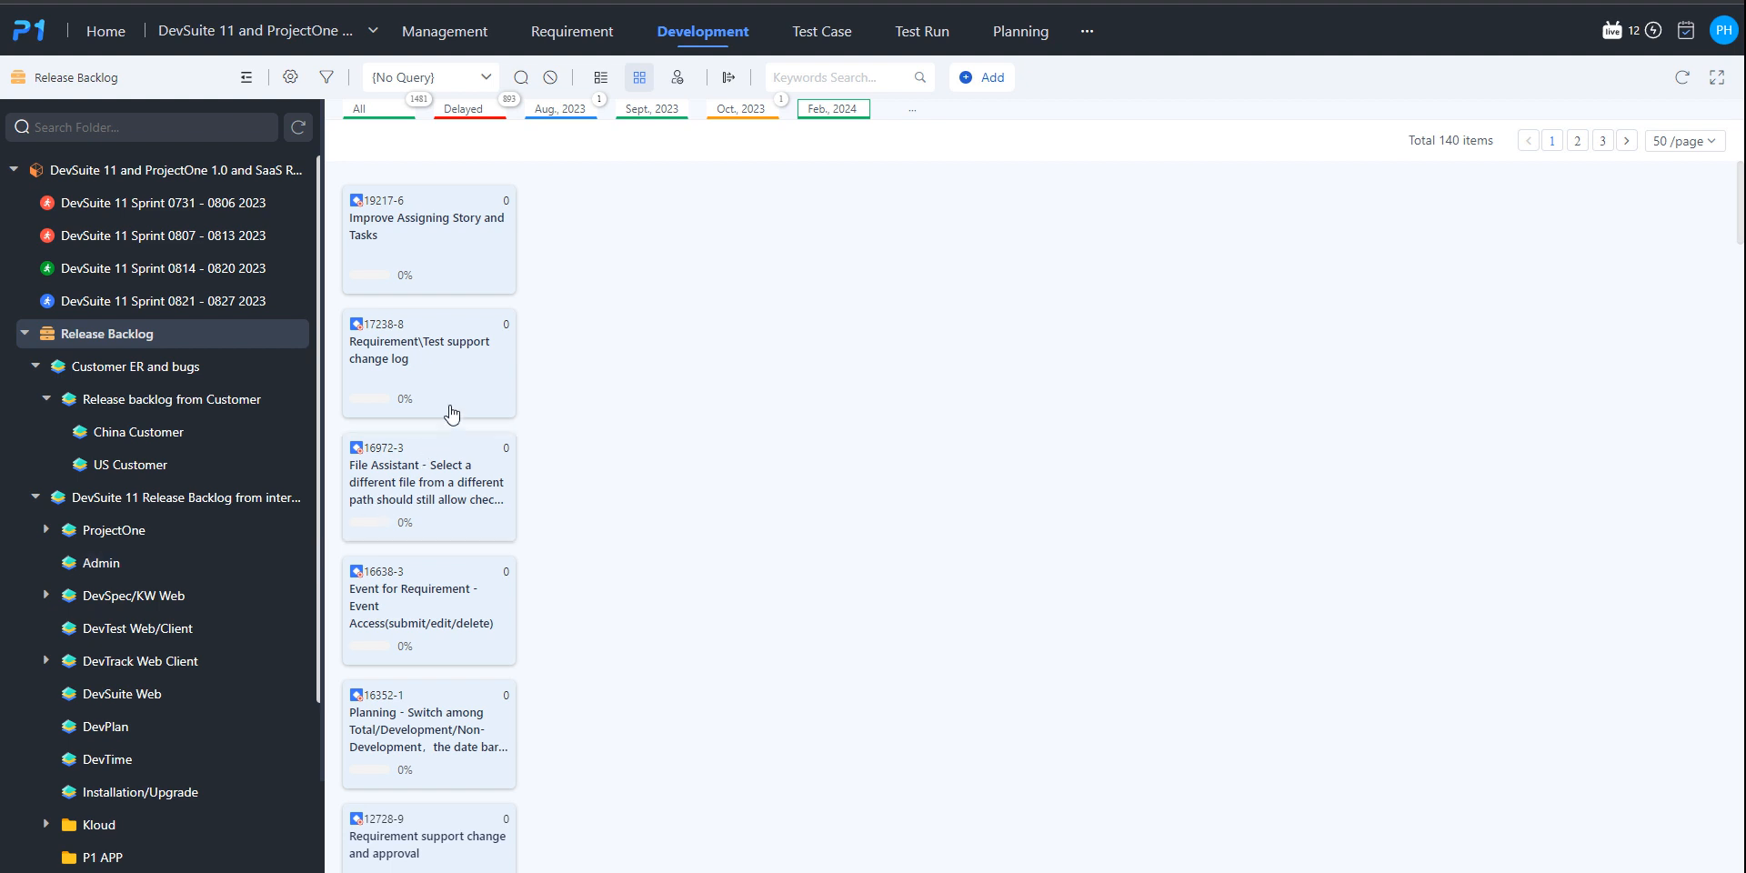
- View the Sept., 2023 roadmap month items in the Development Release Backlog
click(647, 108)
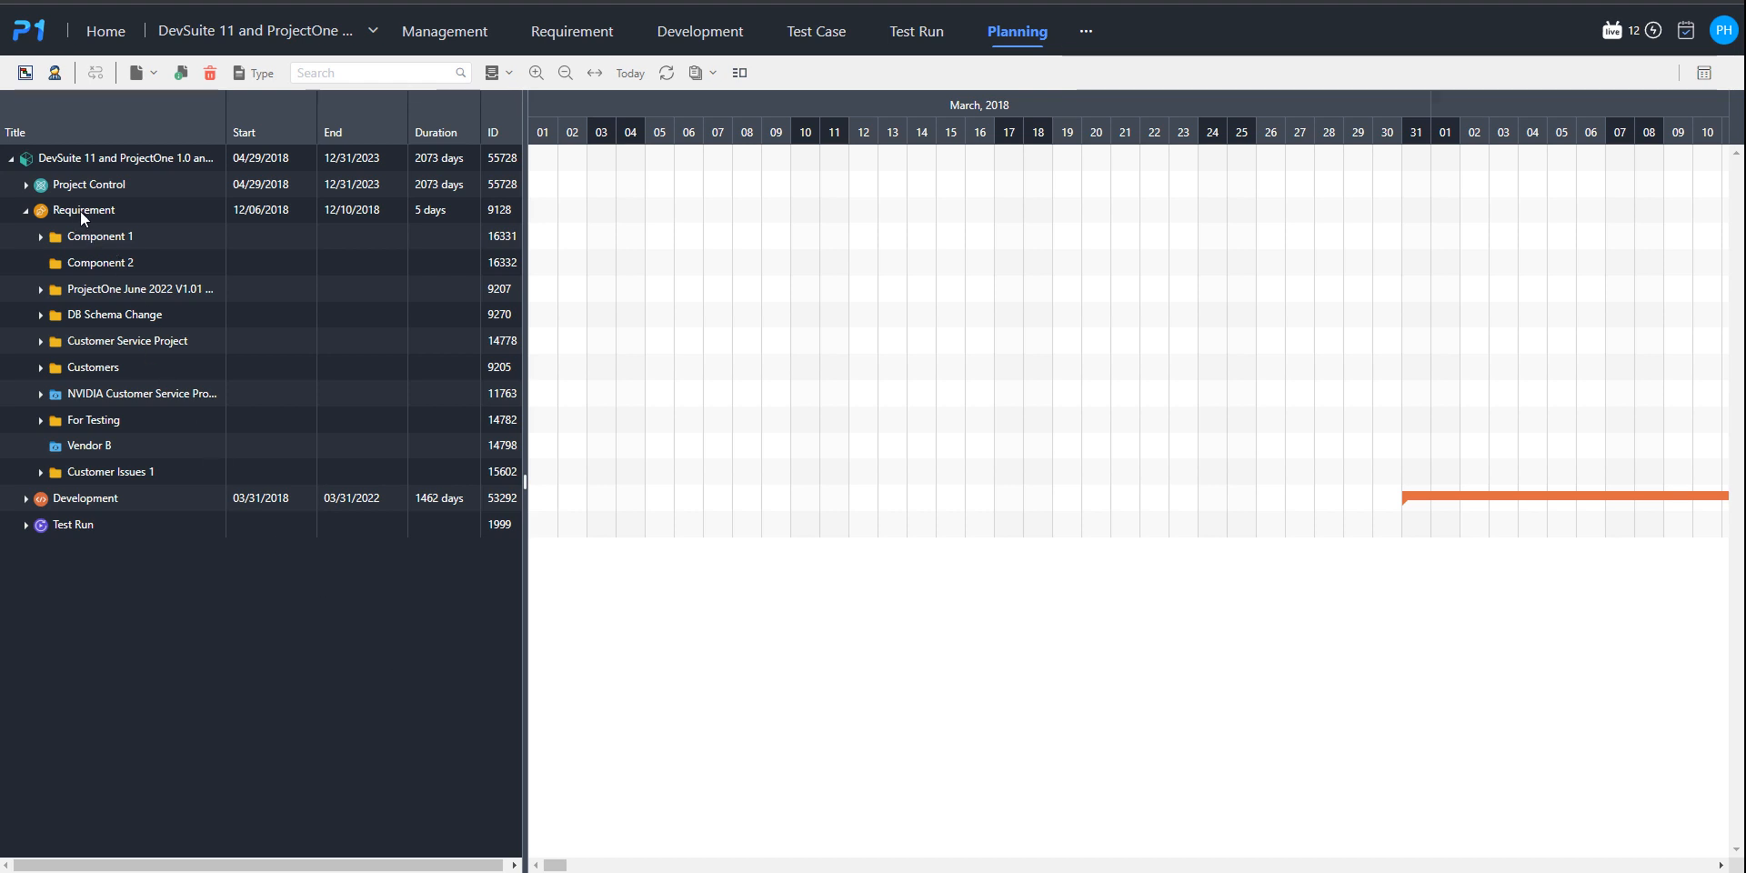
- Expand Component 1 under Requirement in the Planning chart and switch the planning view
click(40, 240)
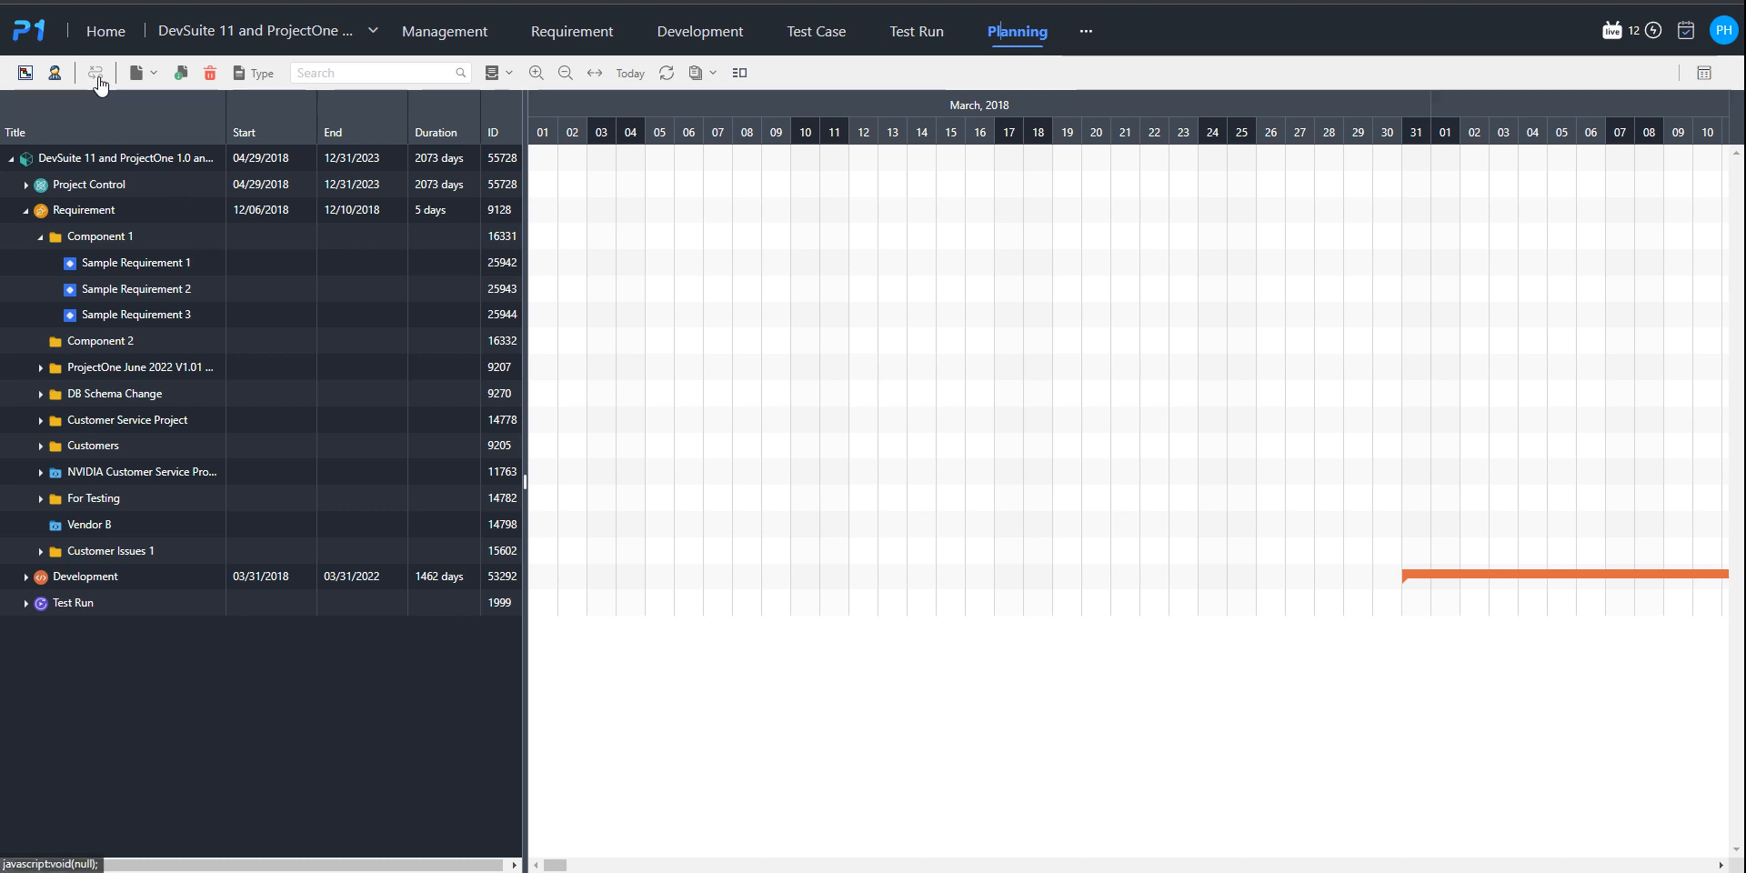
click(99, 76)
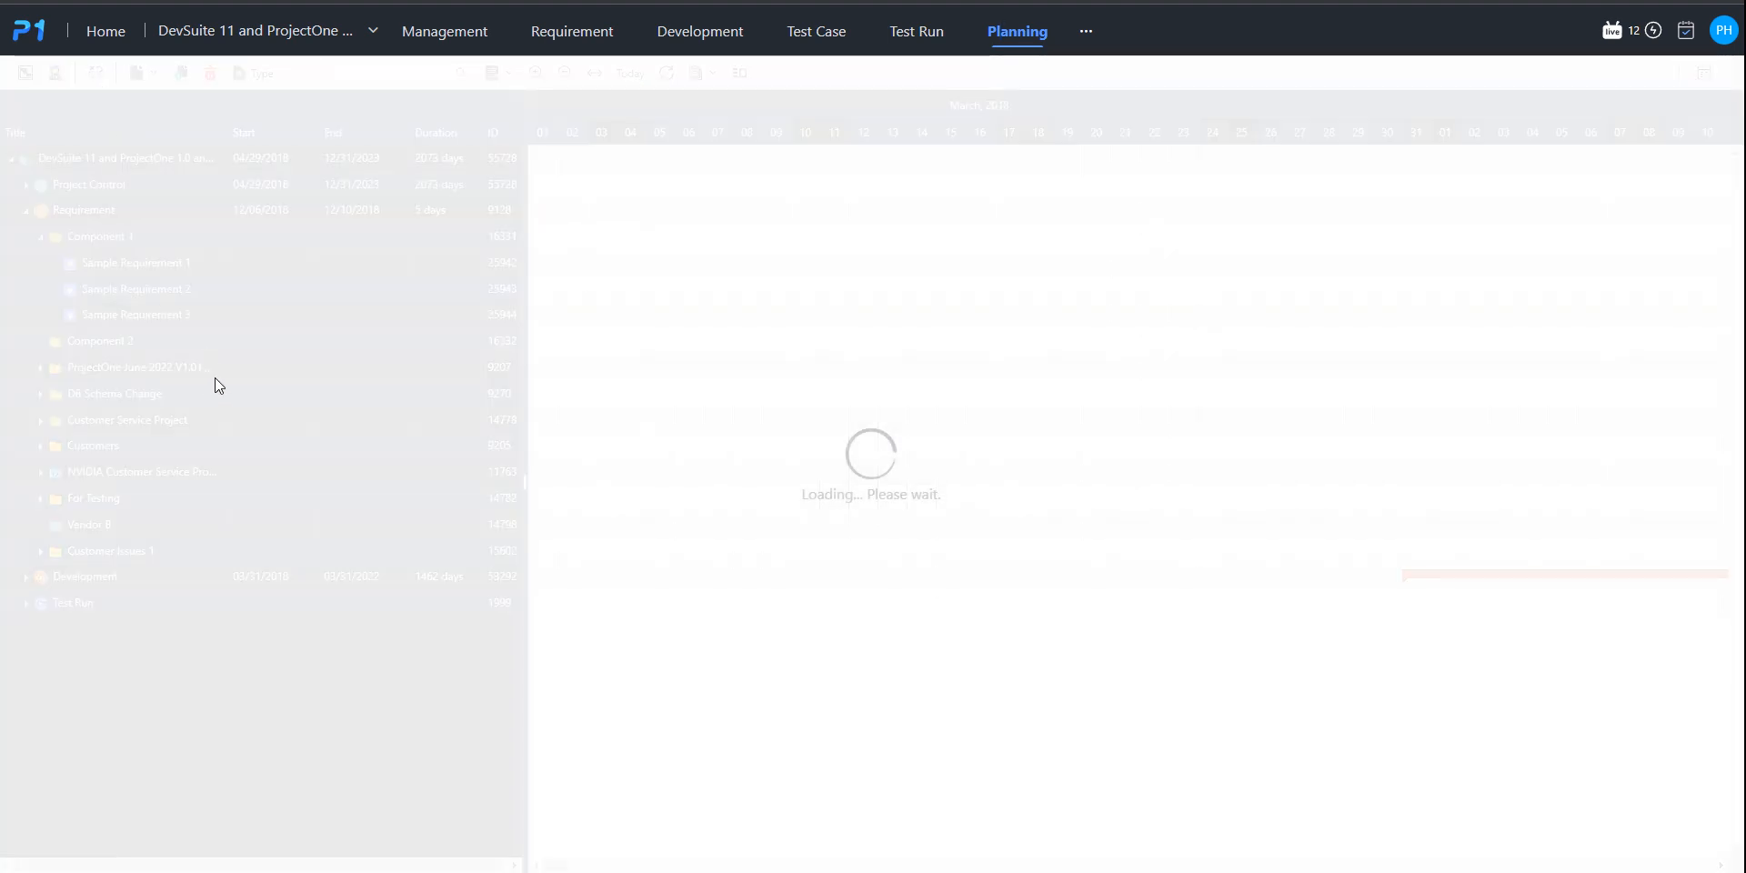